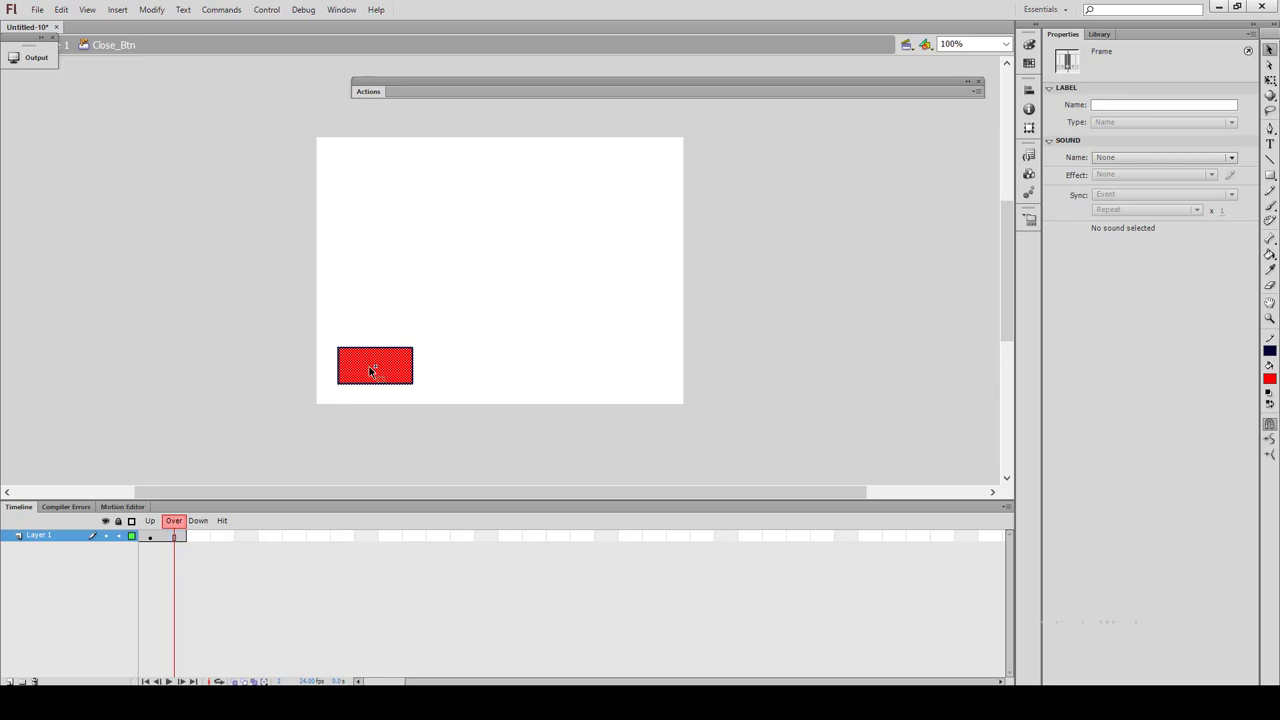
- Fill the red button rectangle with the preset white-to-black linear gradient
{"action": "left_click", "coordinate": [369, 366]}
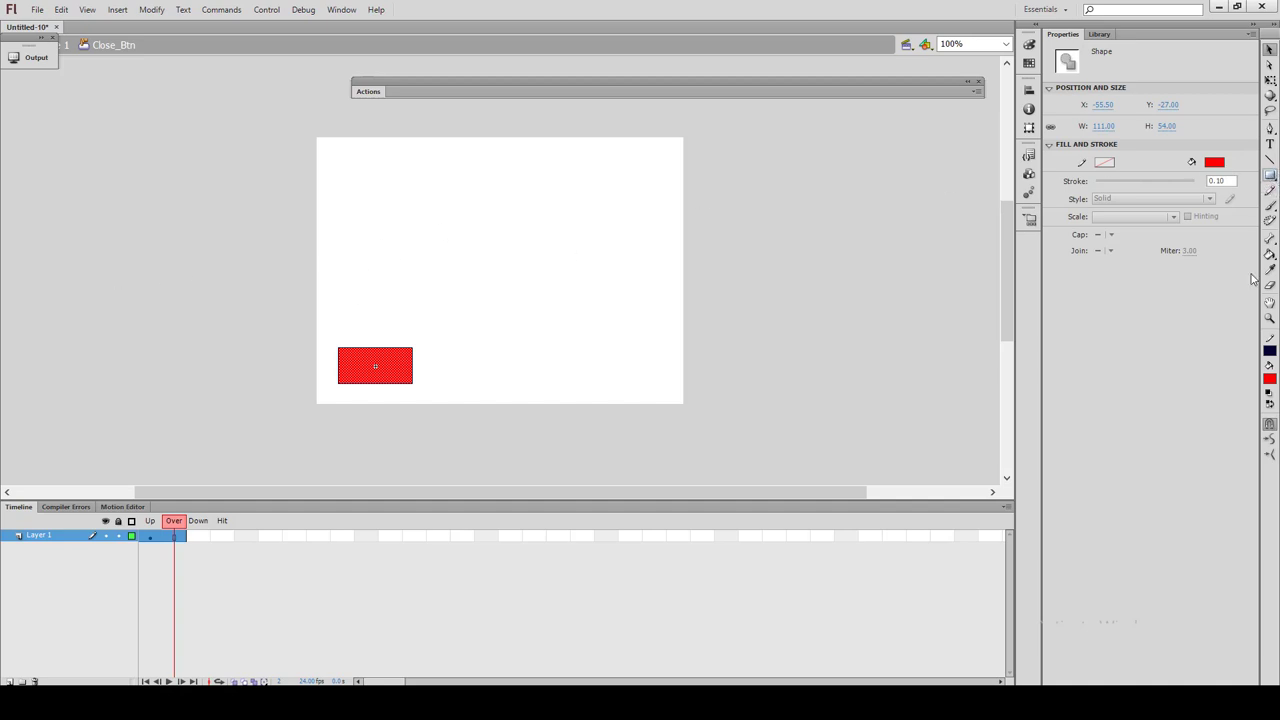
{"action": "left_click", "coordinate": [1268, 384]}
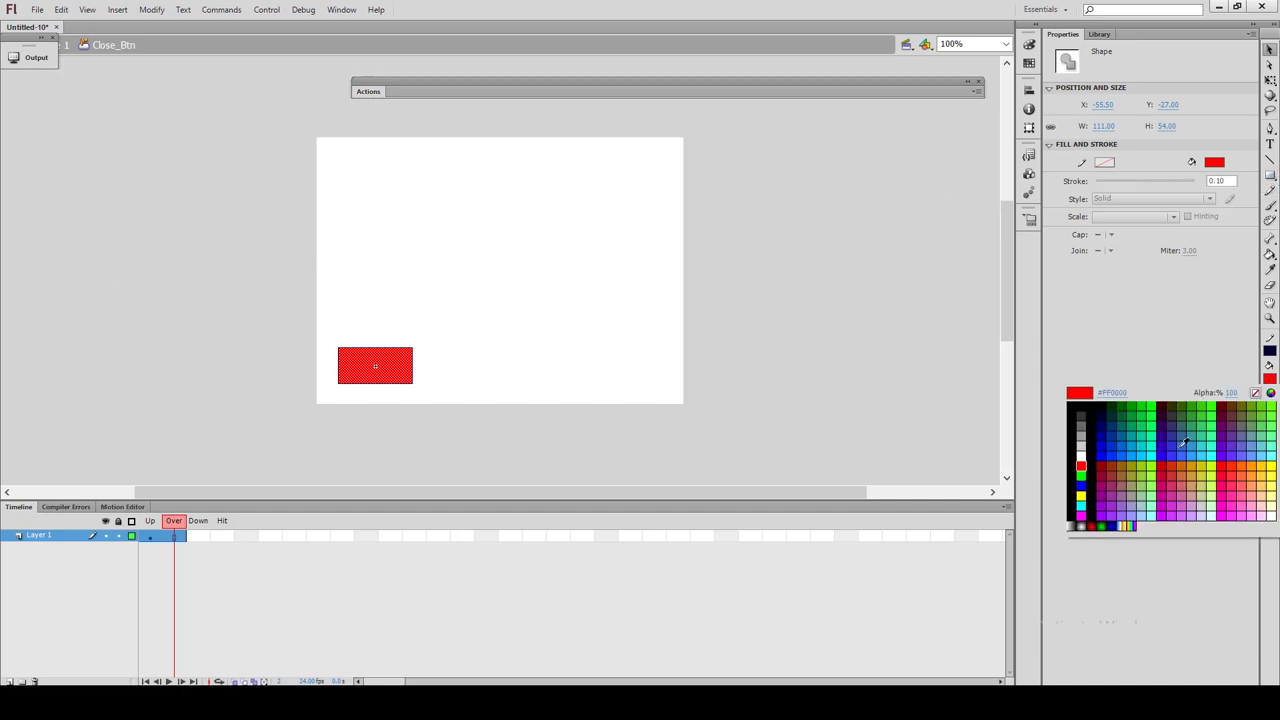
{"action": "left_click", "coordinate": [1080, 520]}
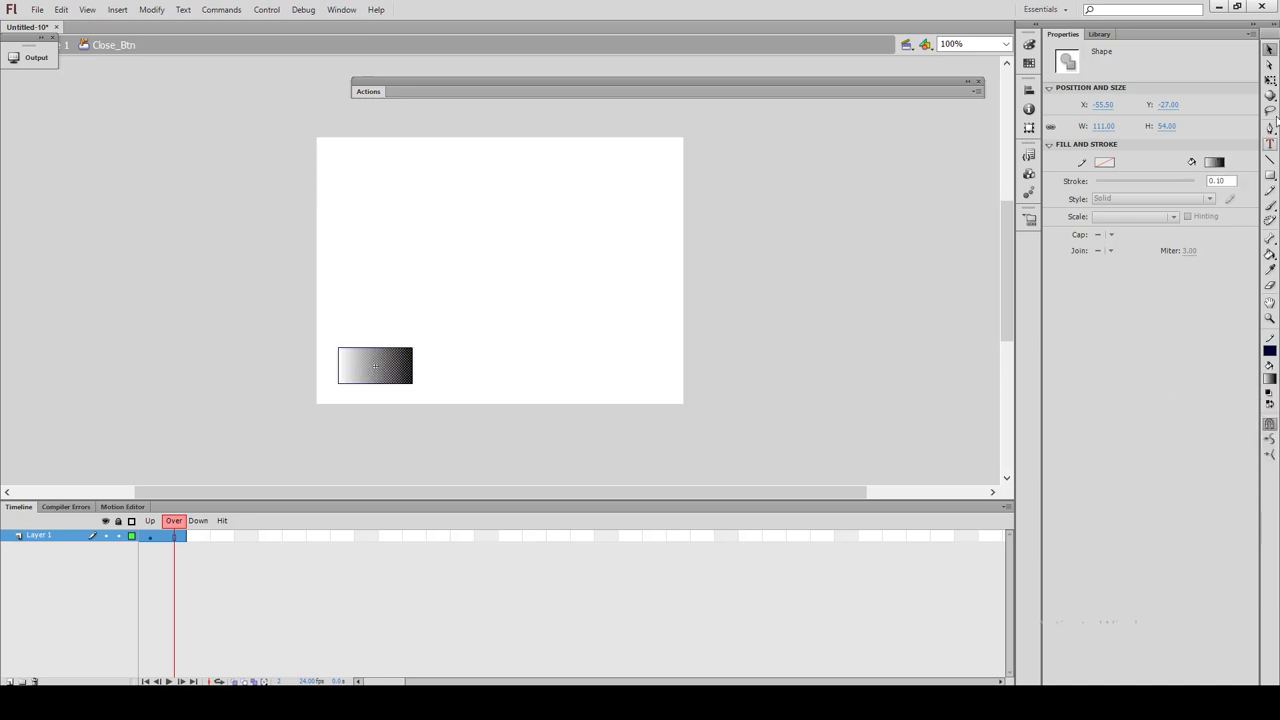
- Rotate the rectangle's gradient with the Gradient Transform tool so it runs vertically, with black along the upper edge
{"action": "left_click", "coordinate": [1270, 81]}
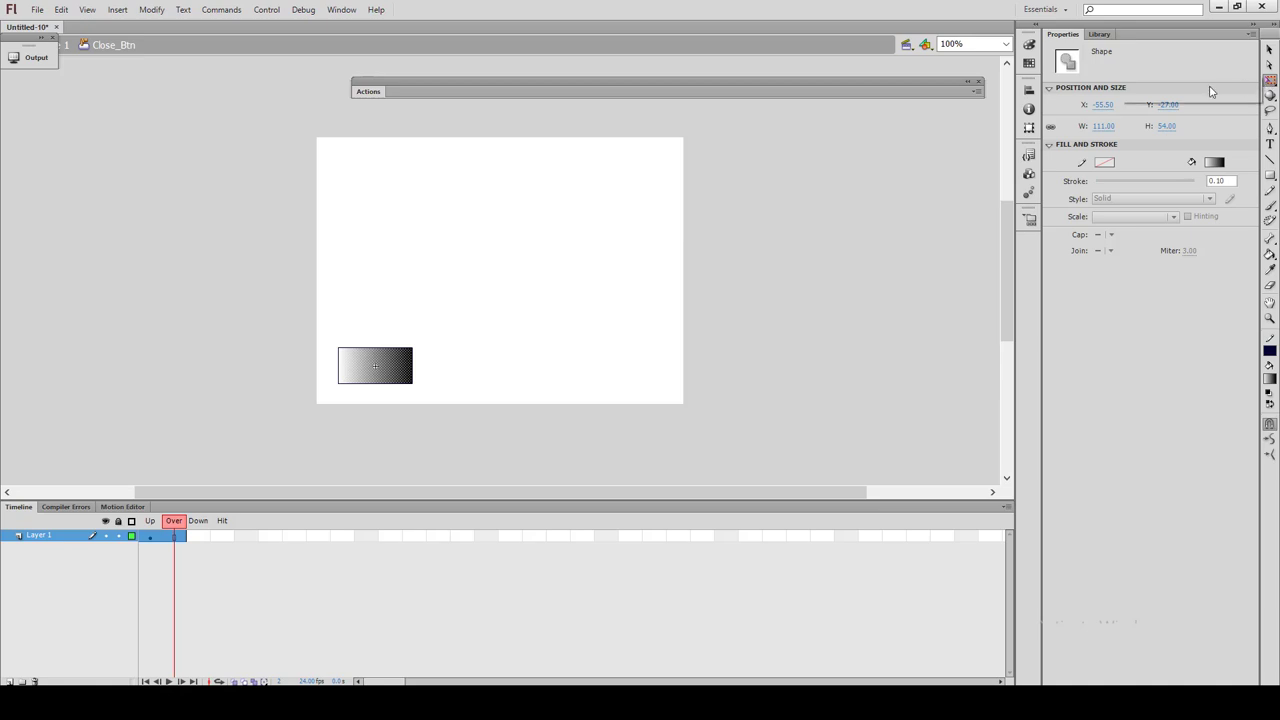
{"action": "left_click", "coordinate": [1270, 81]}
{"action": "left_click", "coordinate": [1198, 95]}
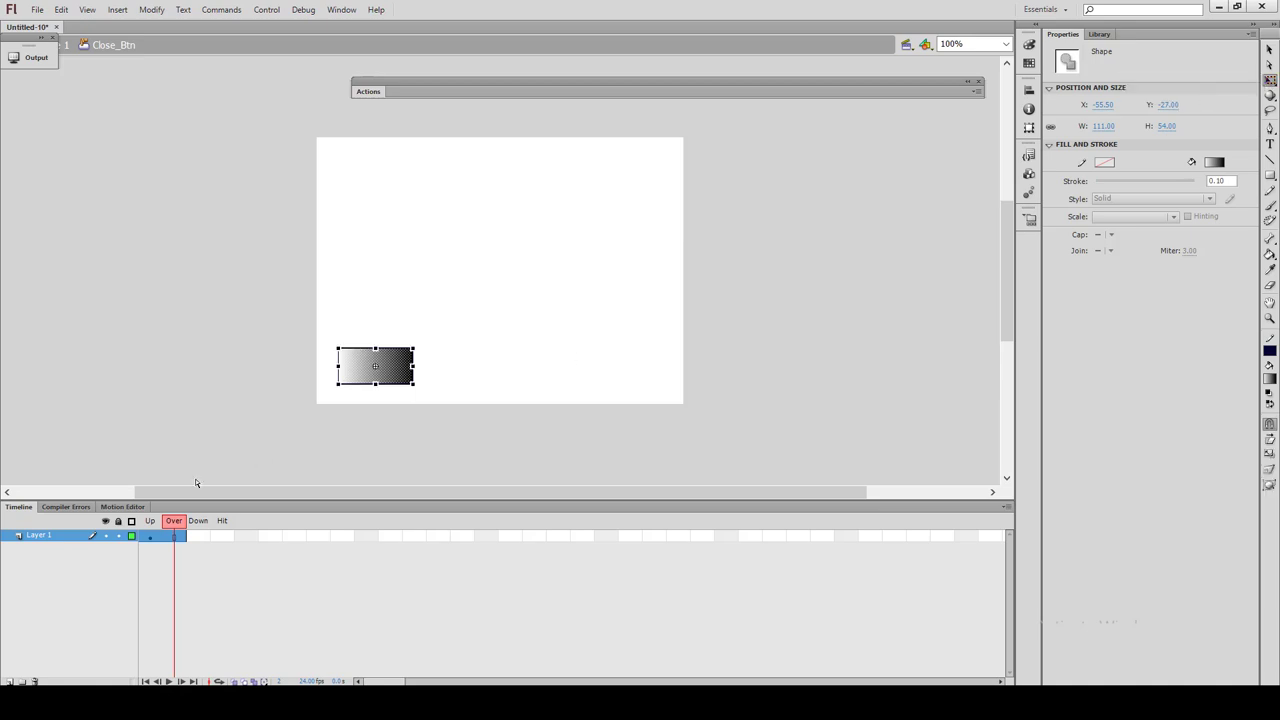
{"action": "mouse_move", "coordinate": [411, 346]}
{"action": "left_mouse_down"}
{"action": "mouse_move", "coordinate": [350, 340]}
{"action": "mouse_move", "coordinate": [374, 347]}
{"action": "left_mouse_up"}
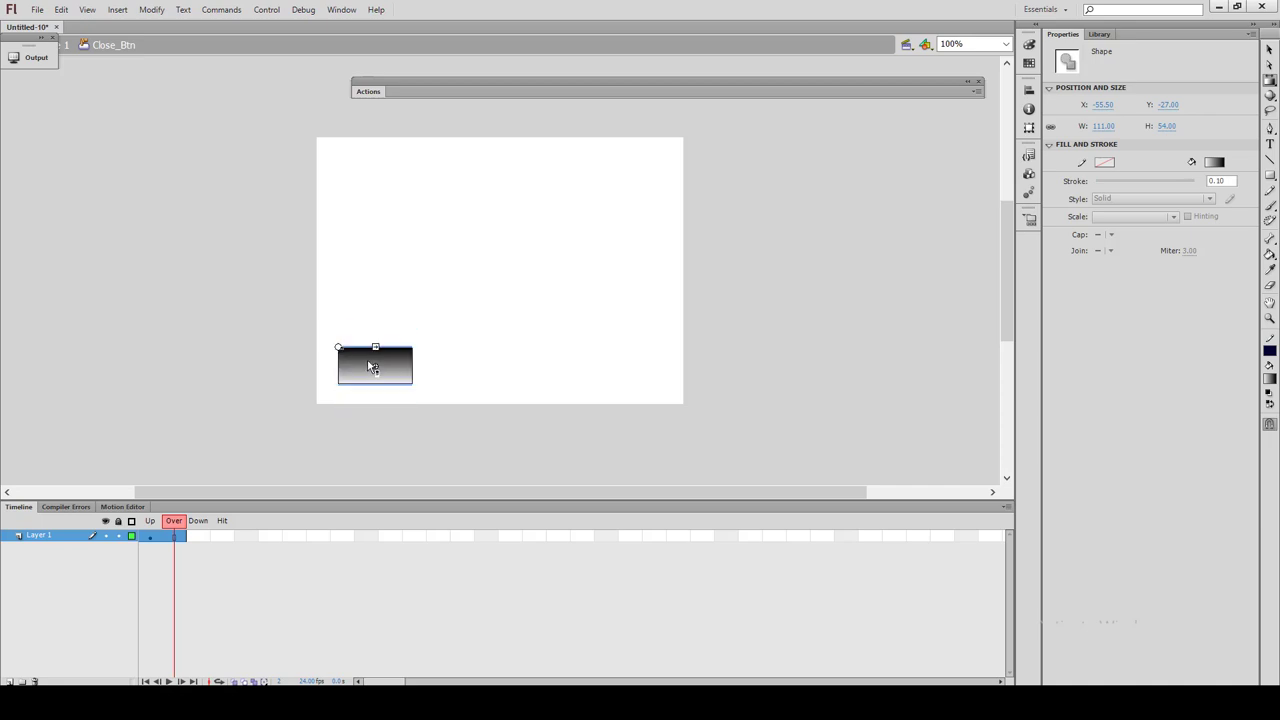
{"action": "left_click", "coordinate": [1215, 163]}
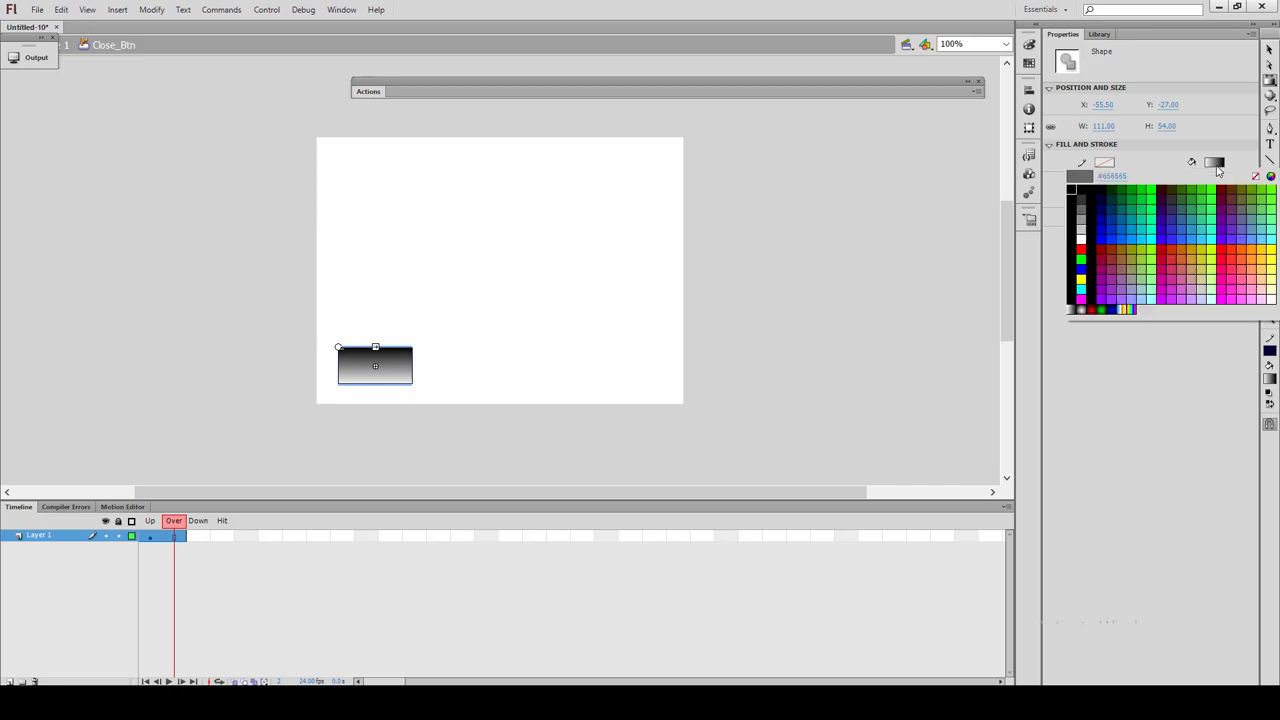
{"action": "key", "text": "Escape"}
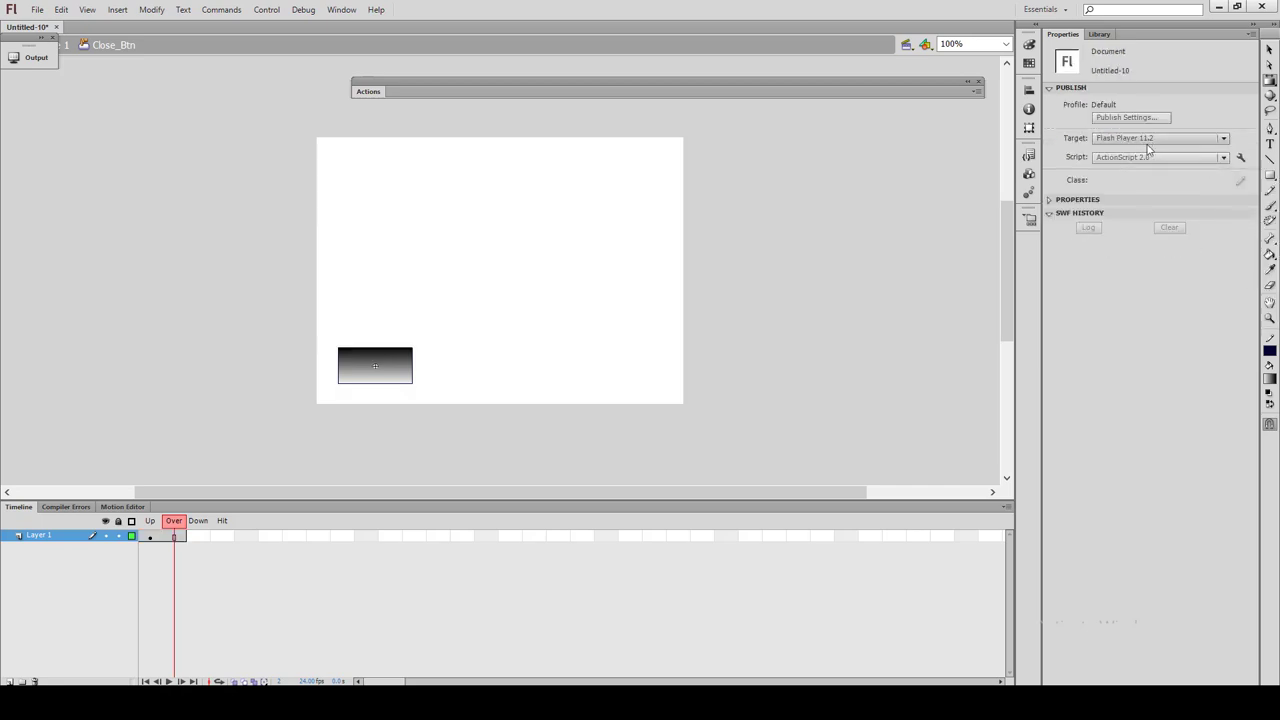
{"action": "key", "text": "v"}
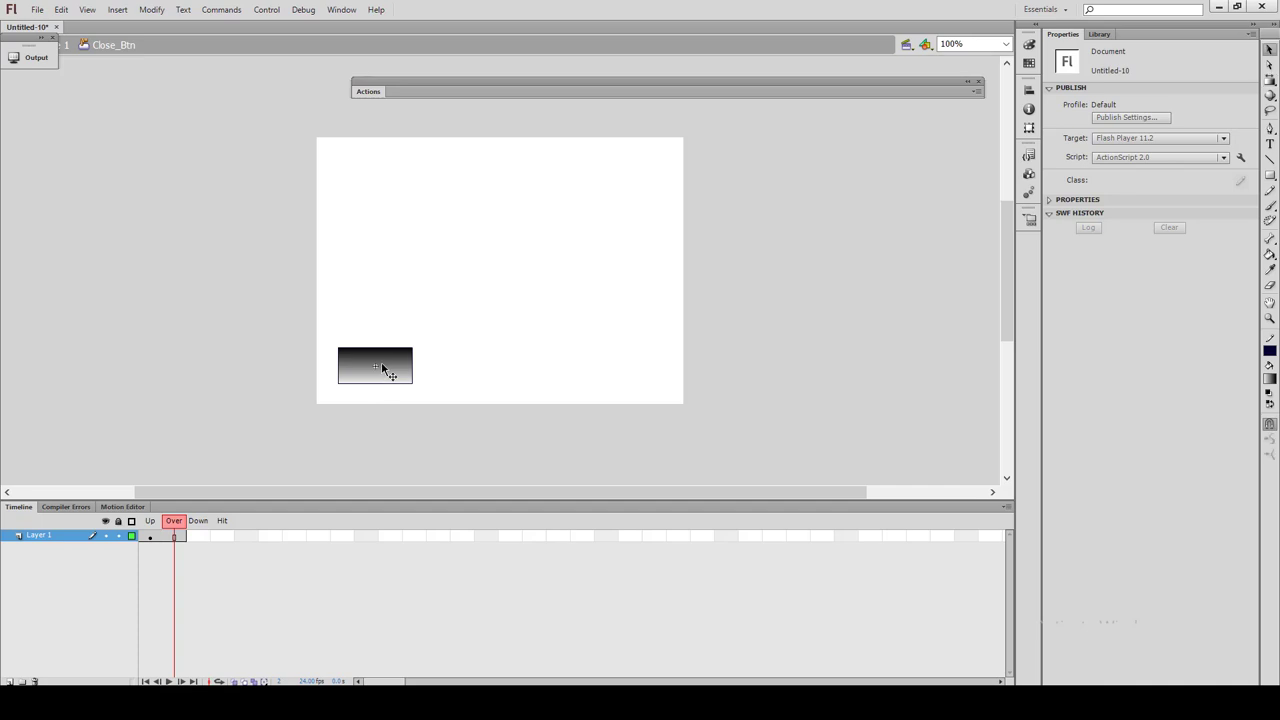
{"action": "left_click", "coordinate": [382, 368]}
{"action": "double_click", "coordinate": [384, 367]}
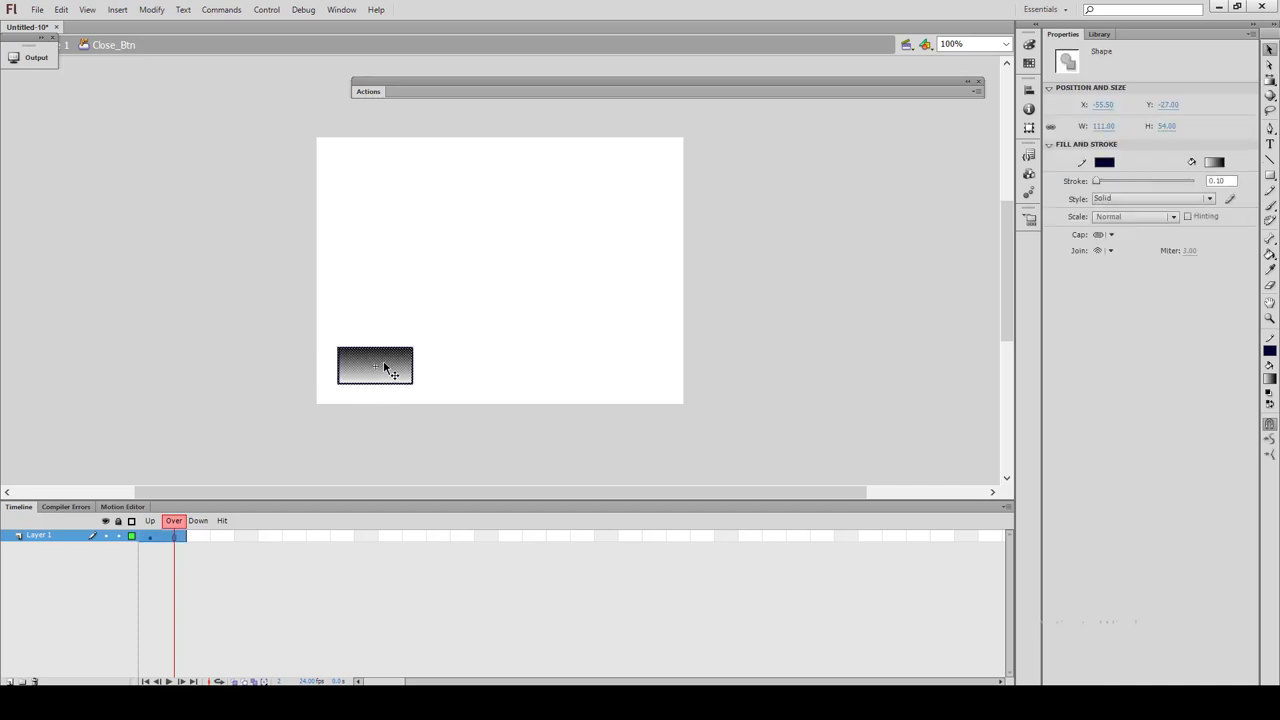
{"action": "left_click", "coordinate": [1215, 165]}
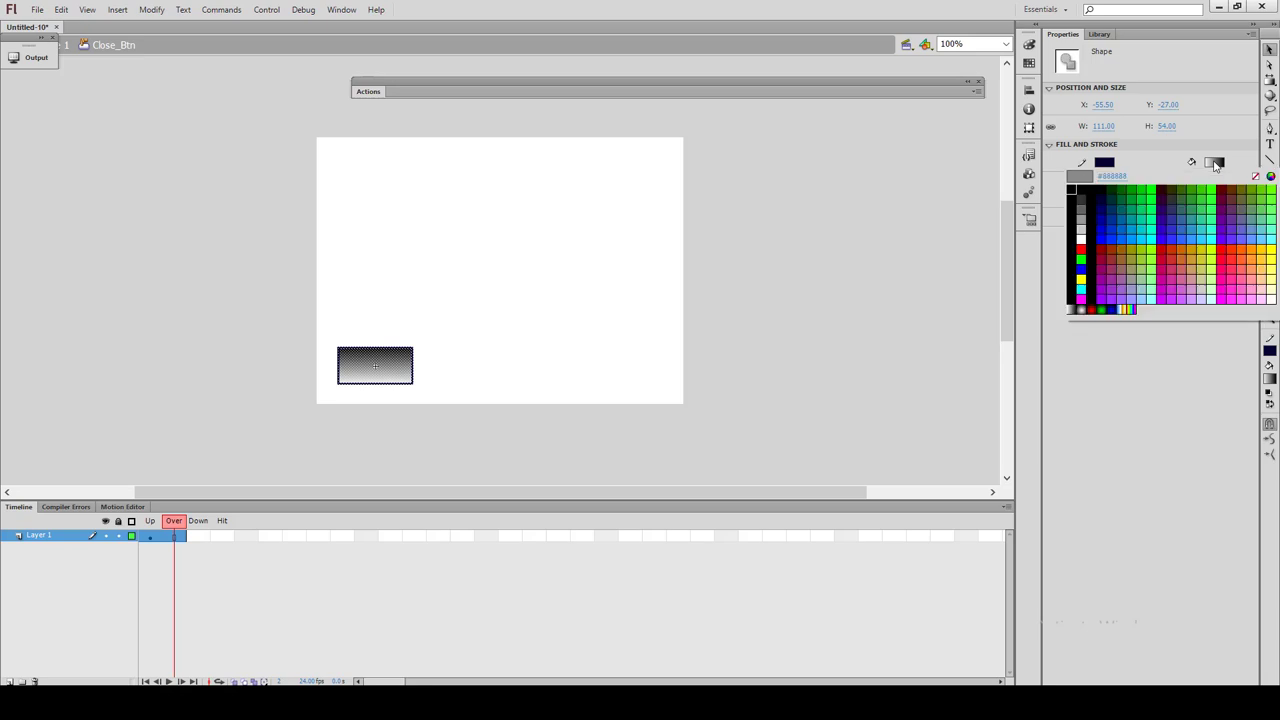
{"action": "left_click", "coordinate": [470, 72]}
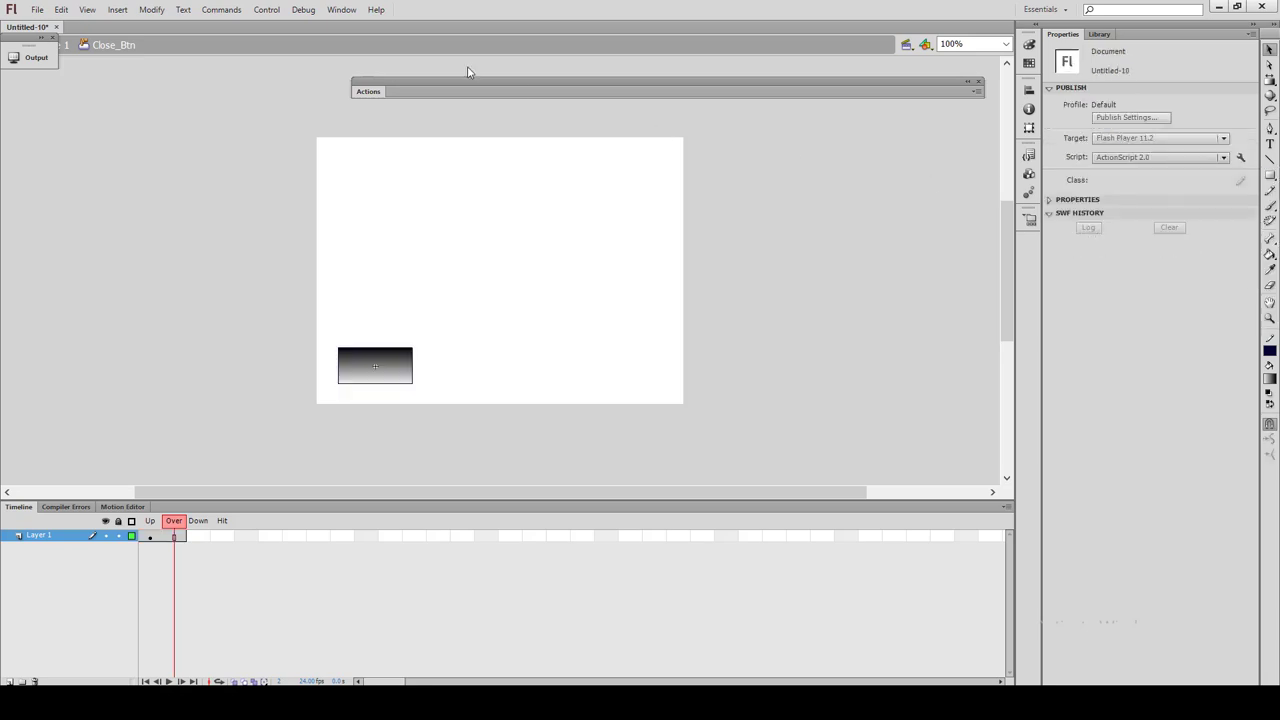
{"action": "left_click", "coordinate": [342, 12]}
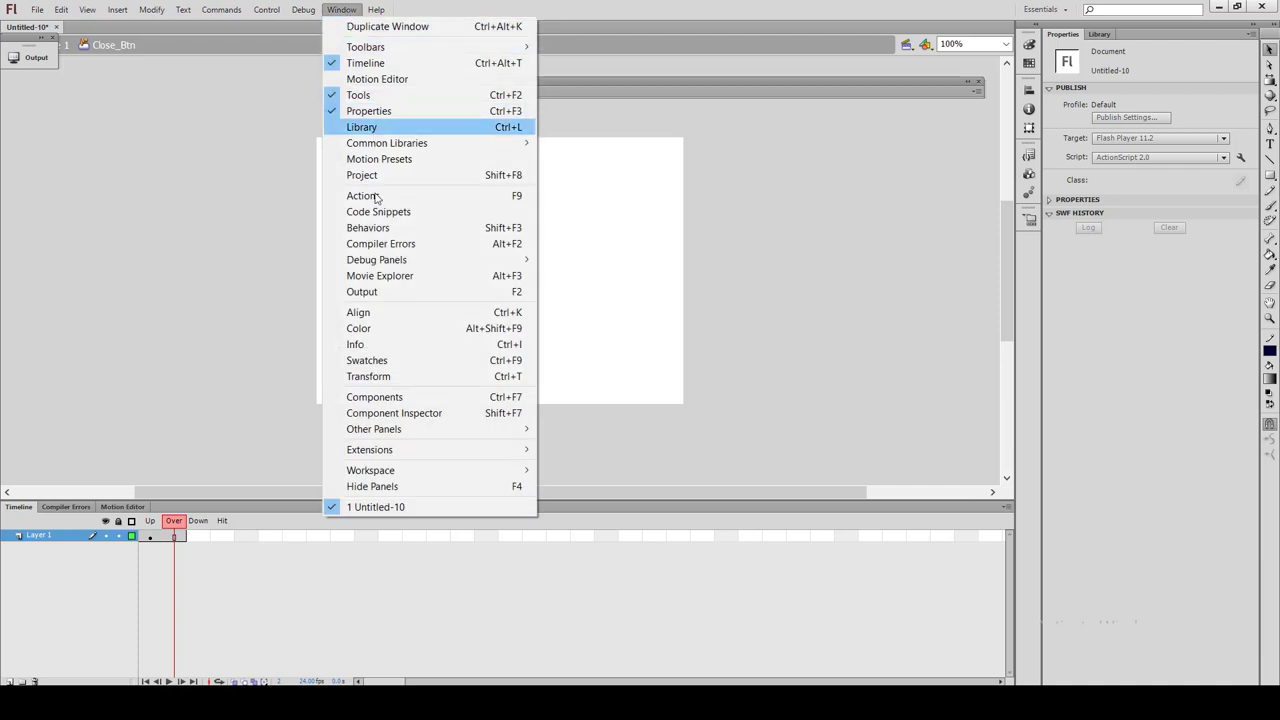
{"action": "left_click", "coordinate": [366, 330]}
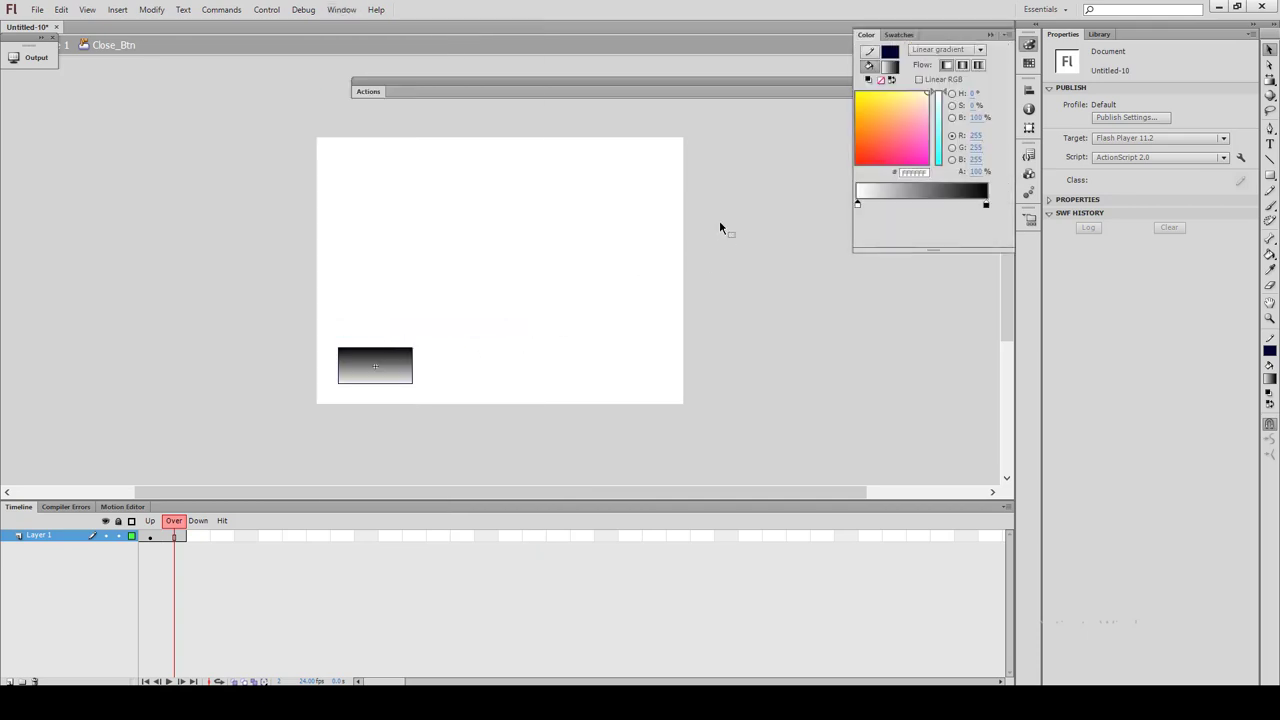
{"action": "left_click", "coordinate": [986, 205]}
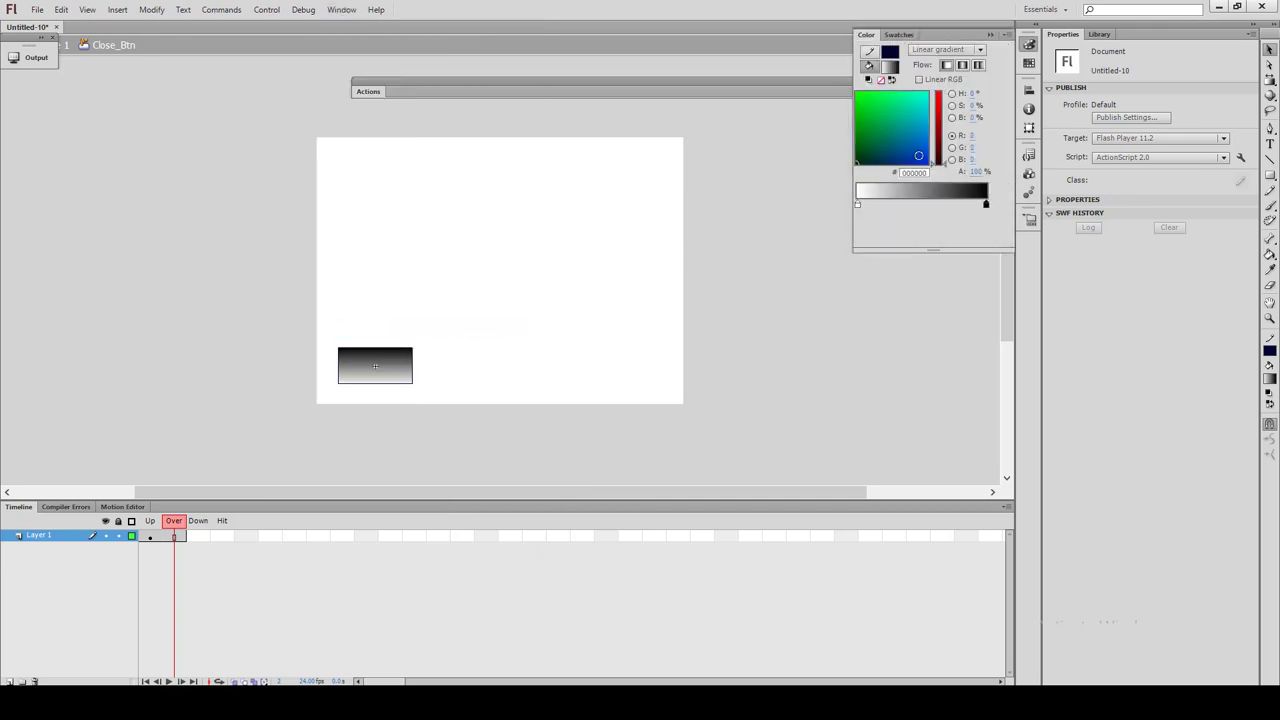
{"action": "left_click_drag", "start_coordinate": [944, 163], "coordinate": [948, 103]}
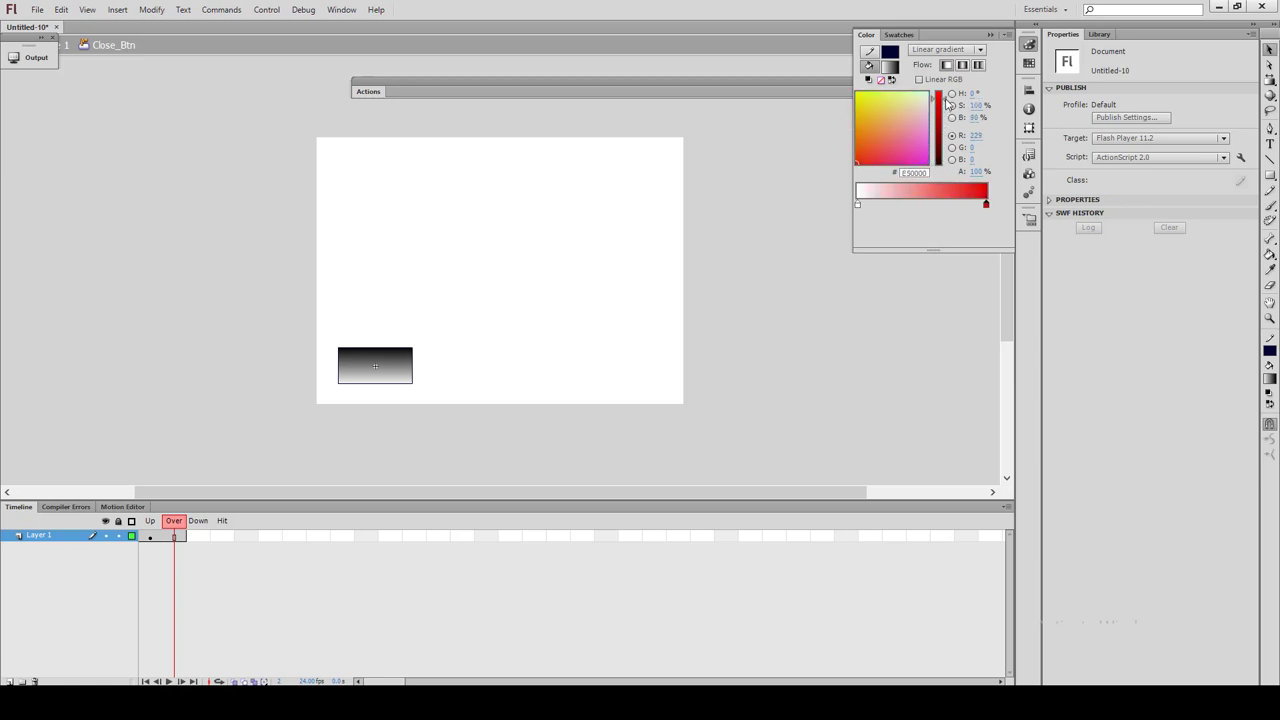
- Recolor the rectangle's gradient fill, changing the black stop to red D70000 and the white stop to orange FF6B00
{"action": "left_click", "coordinate": [382, 368]}
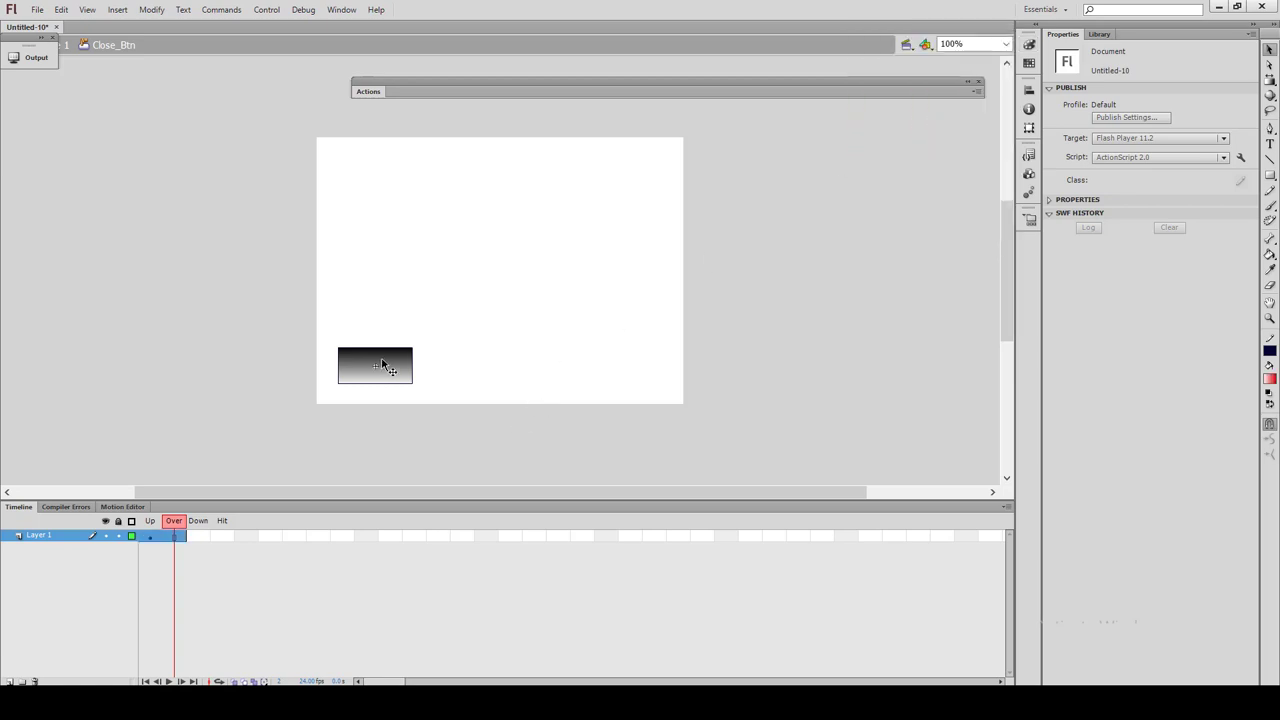
{"action": "left_click", "coordinate": [1030, 50]}
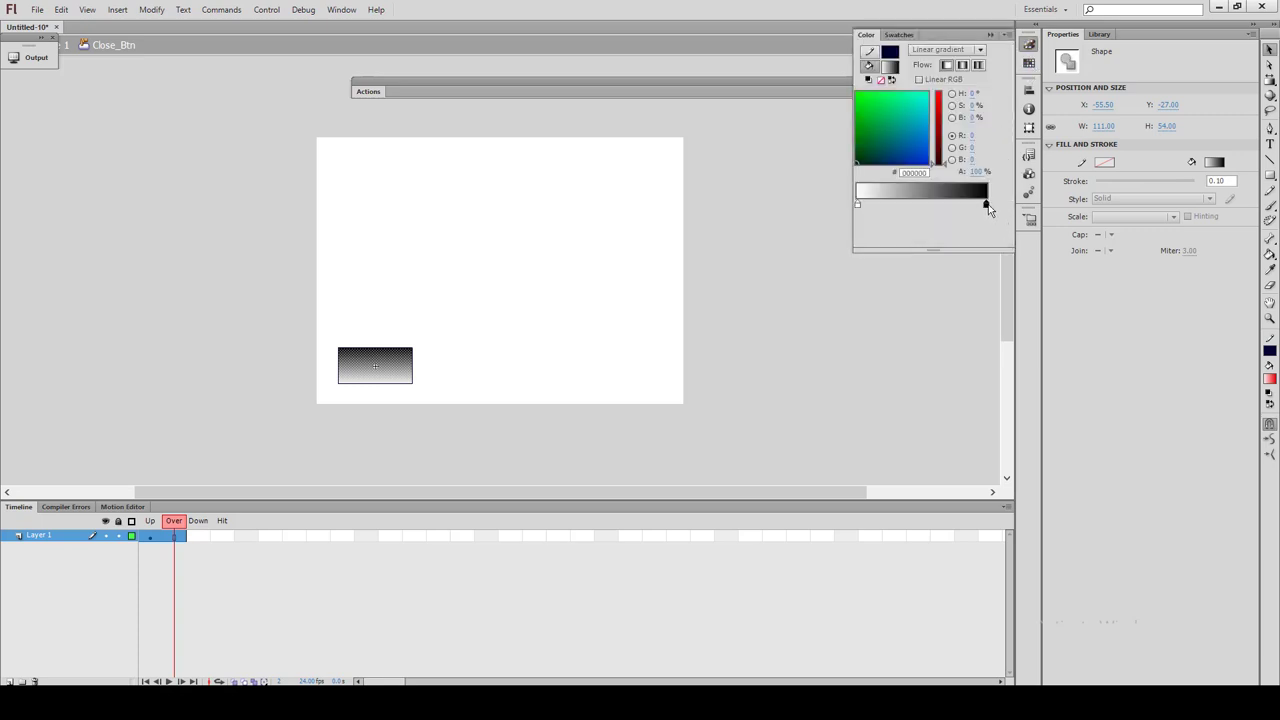
{"action": "left_click", "coordinate": [940, 105]}
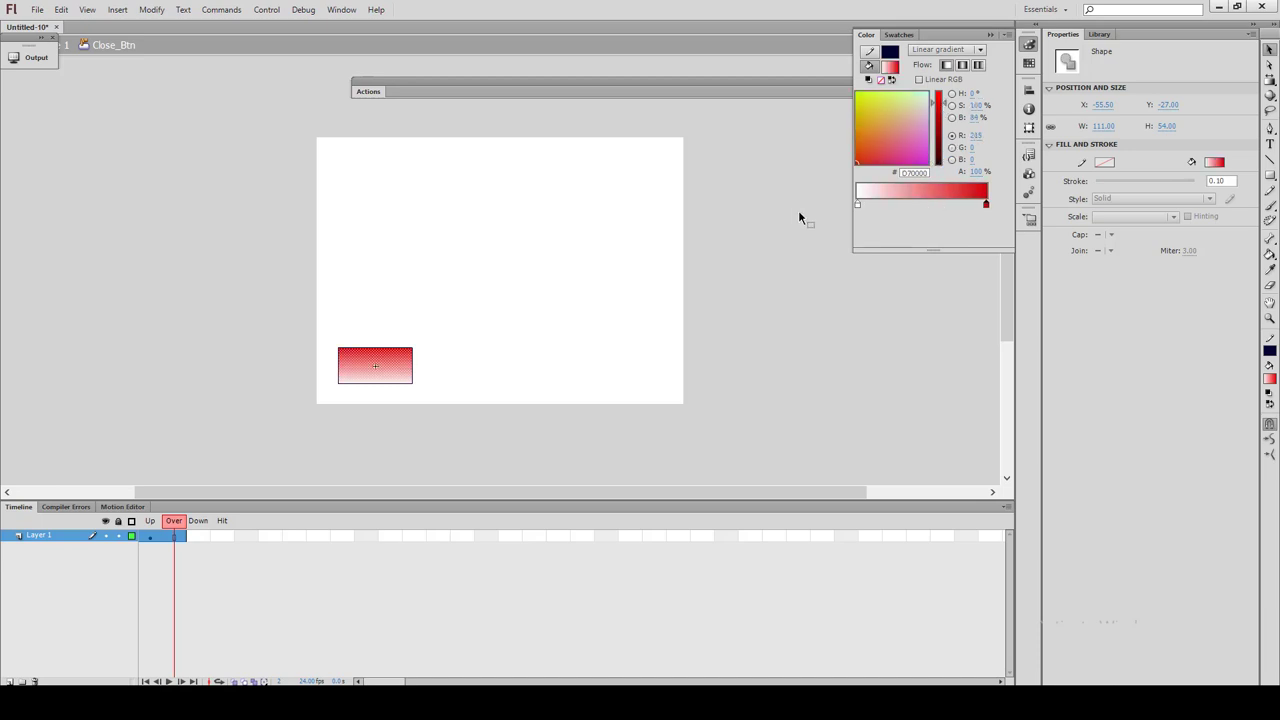
{"action": "left_click", "coordinate": [857, 203]}
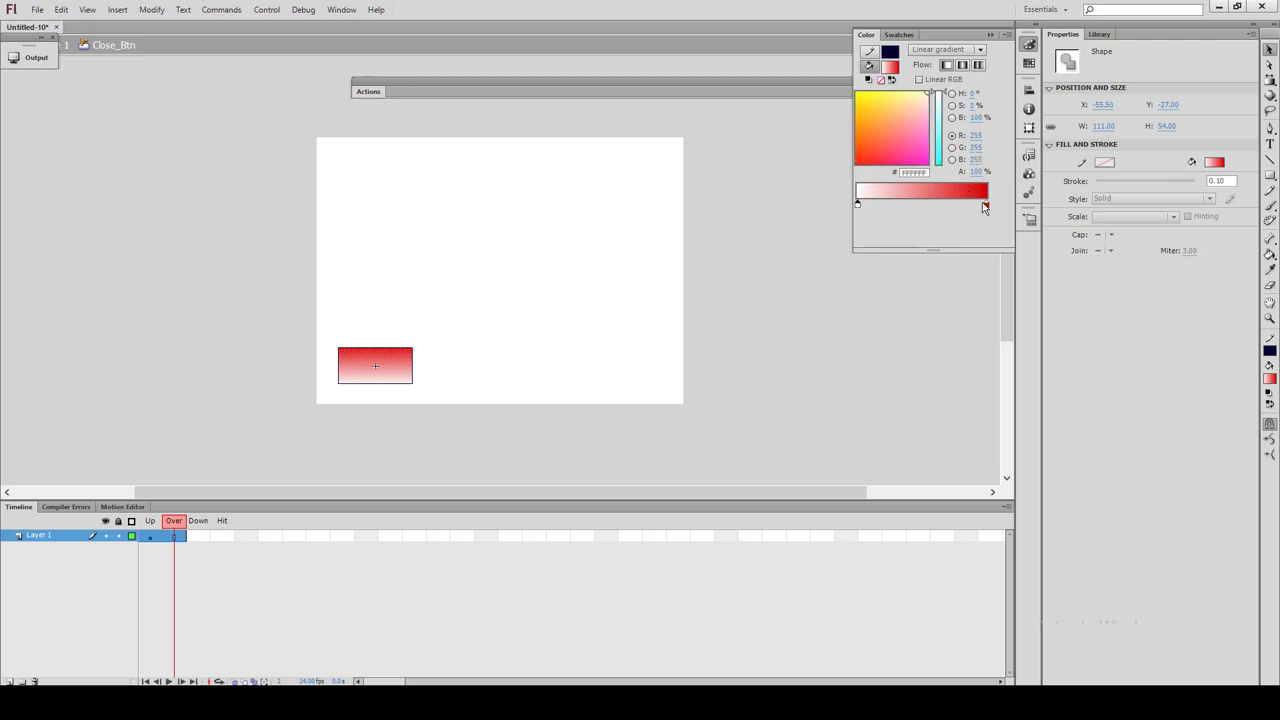
{"action": "left_click", "coordinate": [885, 146]}
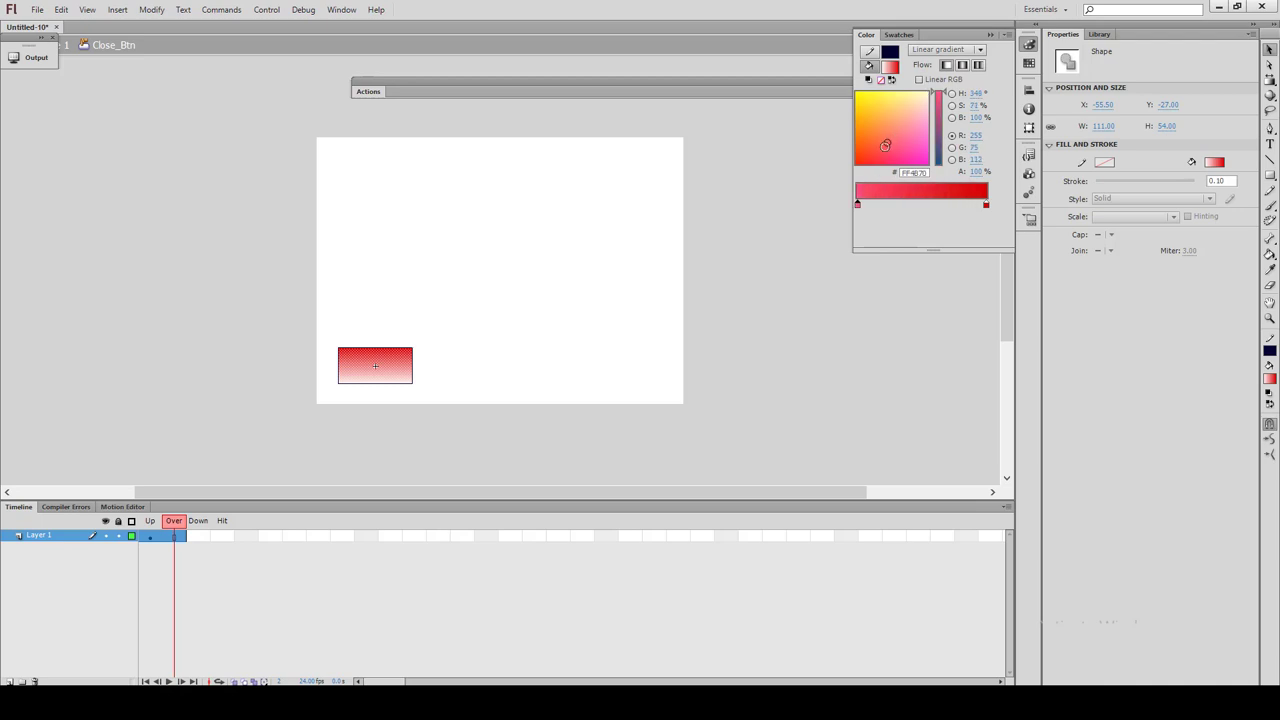
{"action": "mouse_move", "coordinate": [885, 146]}
{"action": "left_mouse_down"}
{"action": "mouse_move", "coordinate": [894, 157]}
{"action": "mouse_move", "coordinate": [855, 133]}
{"action": "left_mouse_up"}
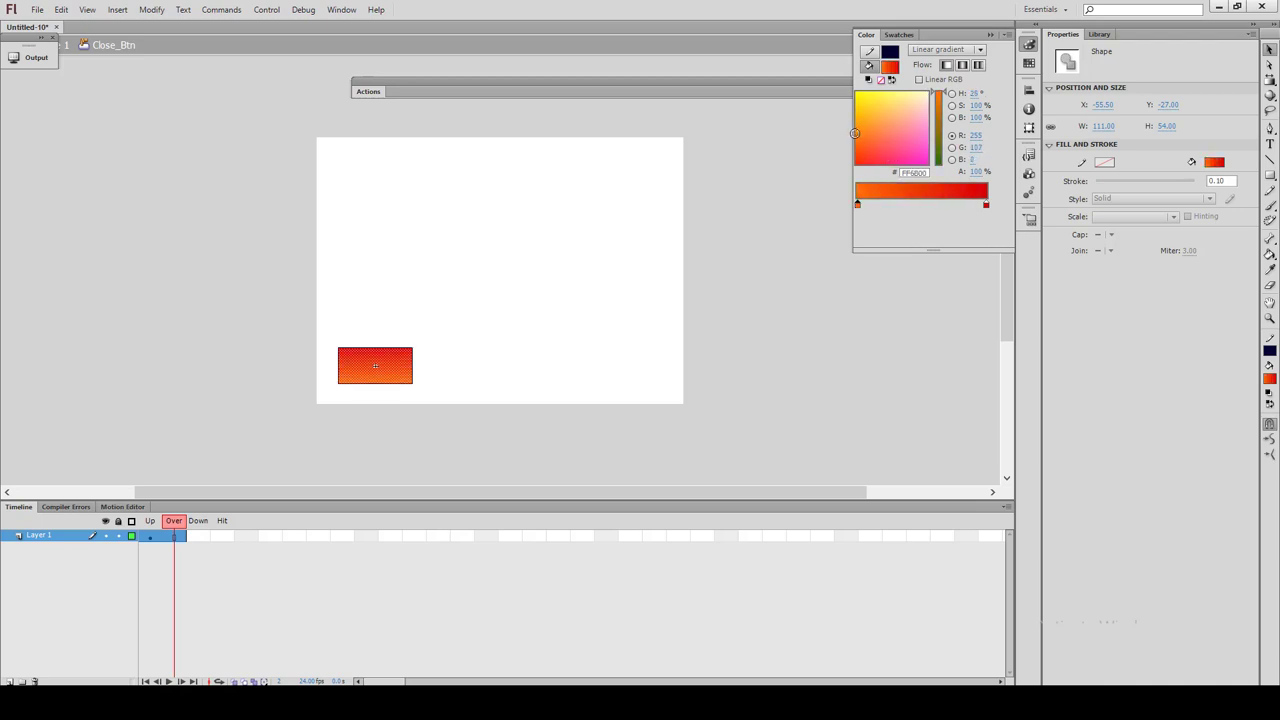
{"action": "left_click", "coordinate": [797, 253]}
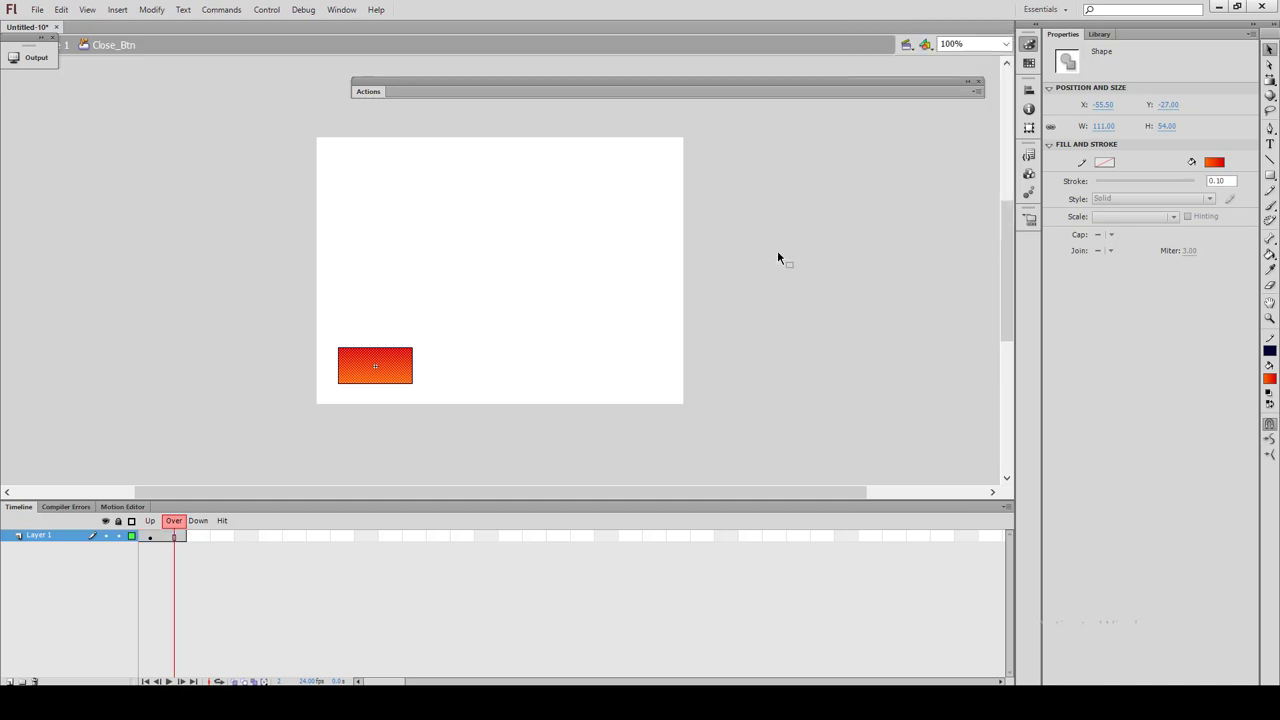
- Compare the button's Up and Over states and insert a keyframe at the Over frame of Layer 1
{"action": "left_click", "coordinate": [150, 525]}
{"action": "left_click", "coordinate": [166, 527]}
{"action": "left_click", "coordinate": [150, 524]}
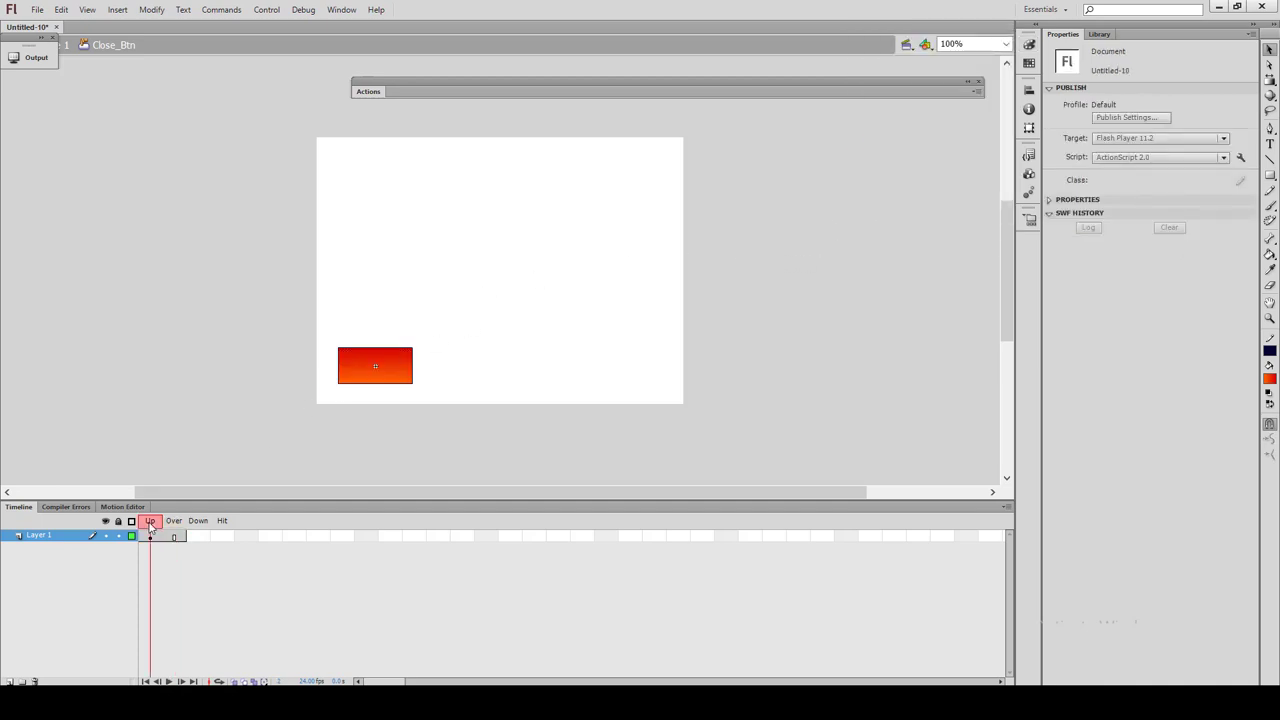
{"action": "left_click", "coordinate": [167, 525]}
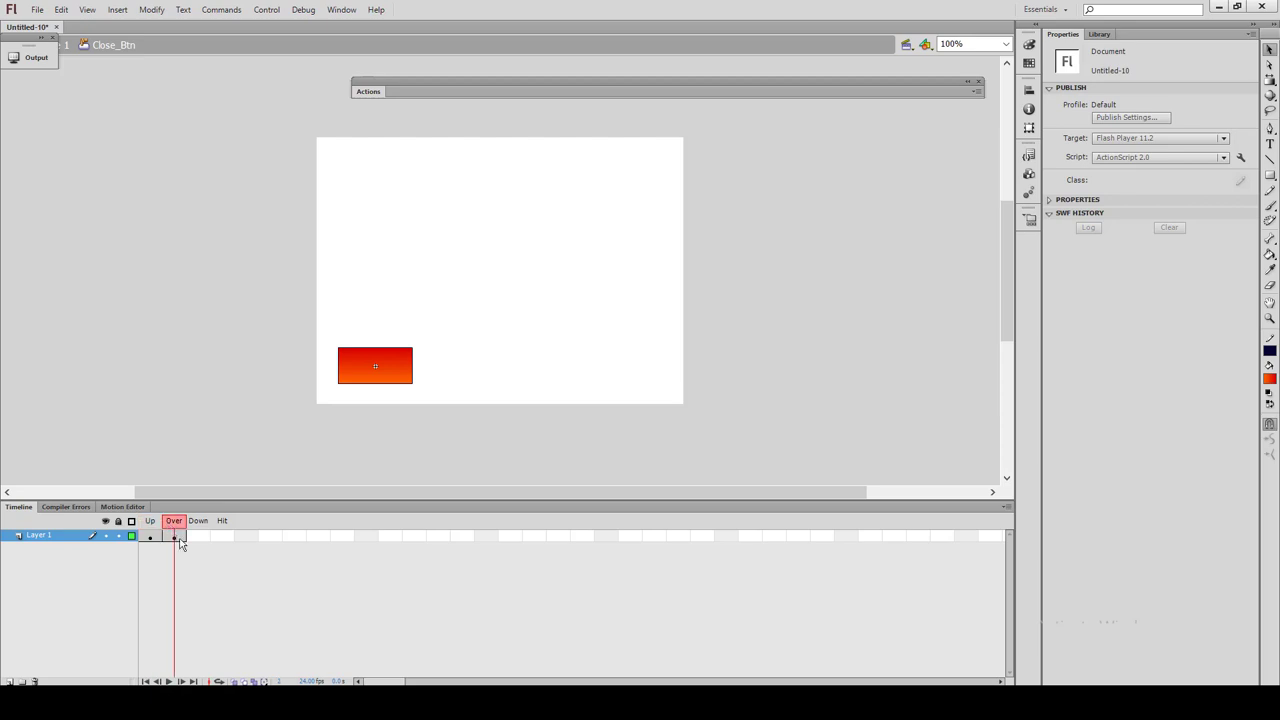
{"action": "left_click", "coordinate": [177, 537]}
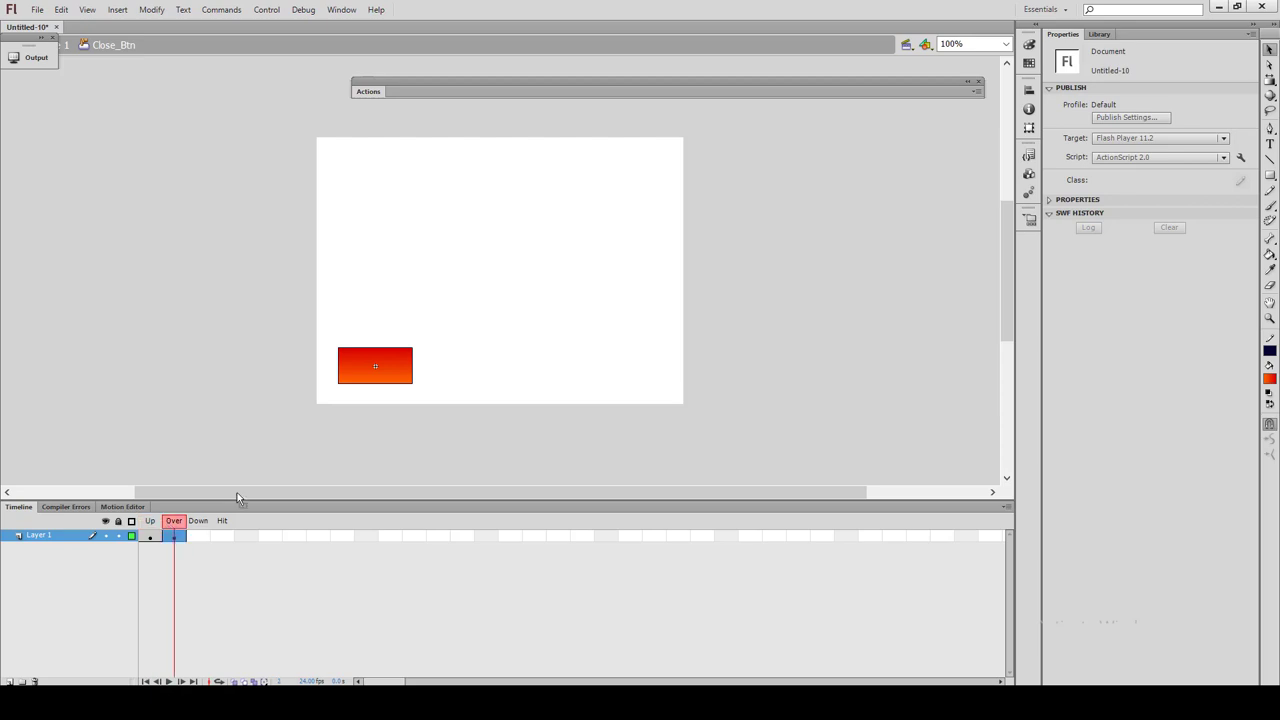
- Shift the orange gradient stop of the Over state's rectangle past the middle toward red, and compare it with the Up state
{"action": "left_click", "coordinate": [360, 368]}
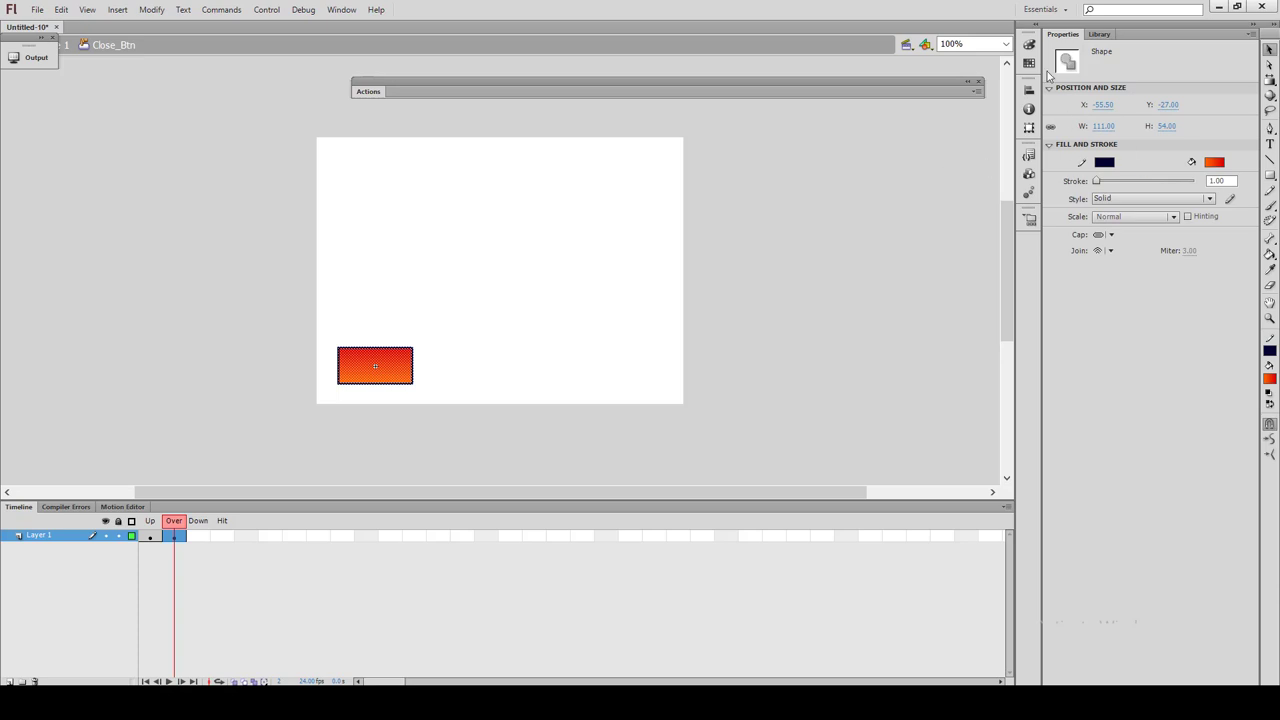
{"action": "left_click", "coordinate": [1029, 44]}
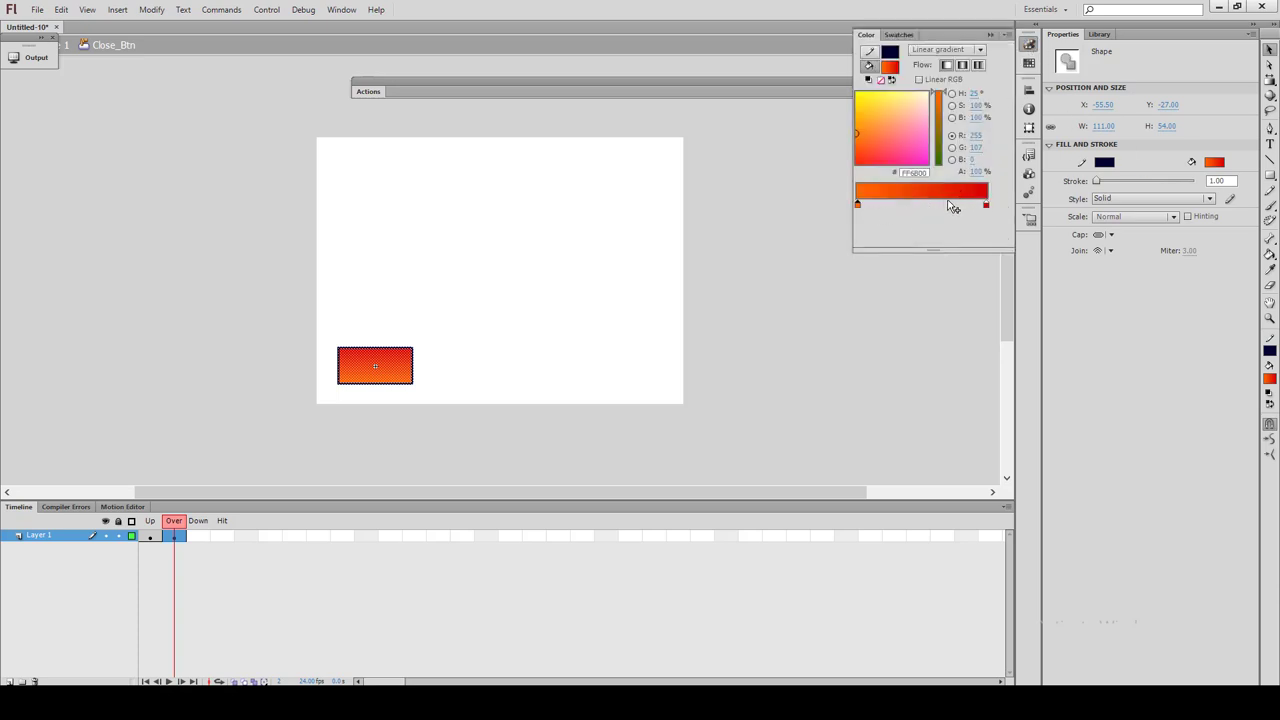
{"action": "left_click_drag", "start_coordinate": [890, 205], "coordinate": [937, 207]}
{"action": "left_click", "coordinate": [620, 246]}
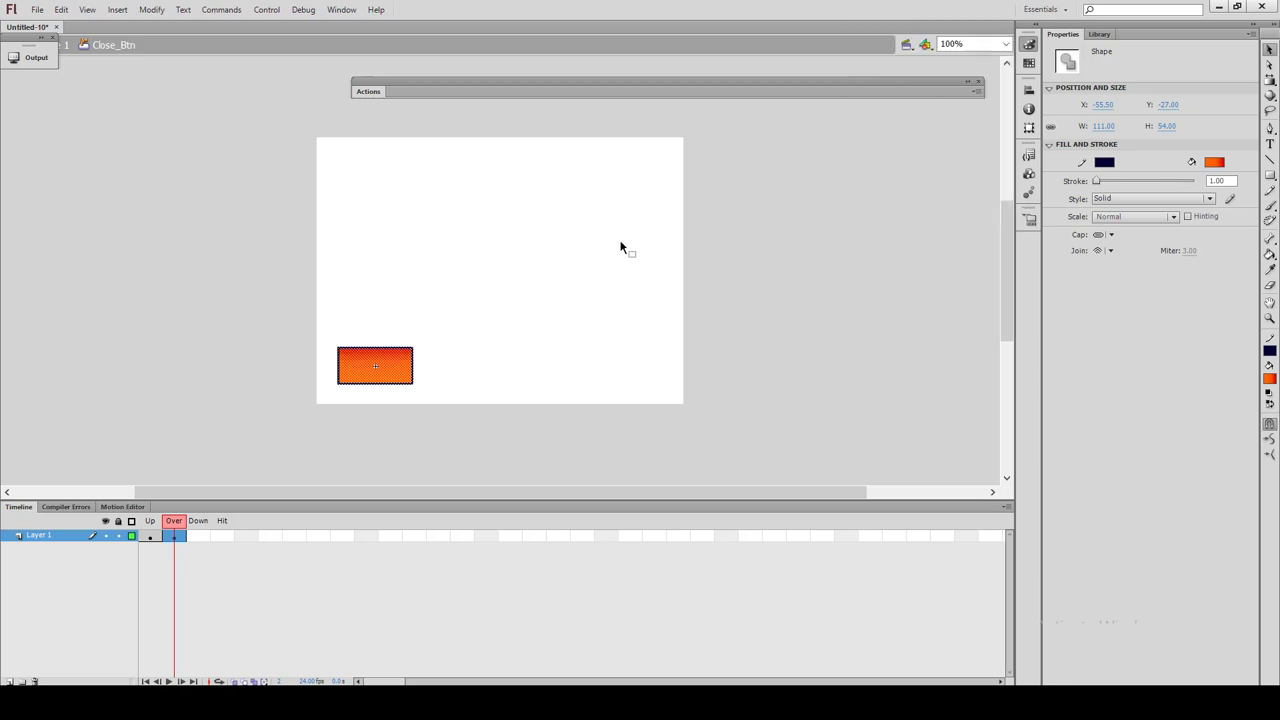
{"action": "left_click", "coordinate": [197, 478]}
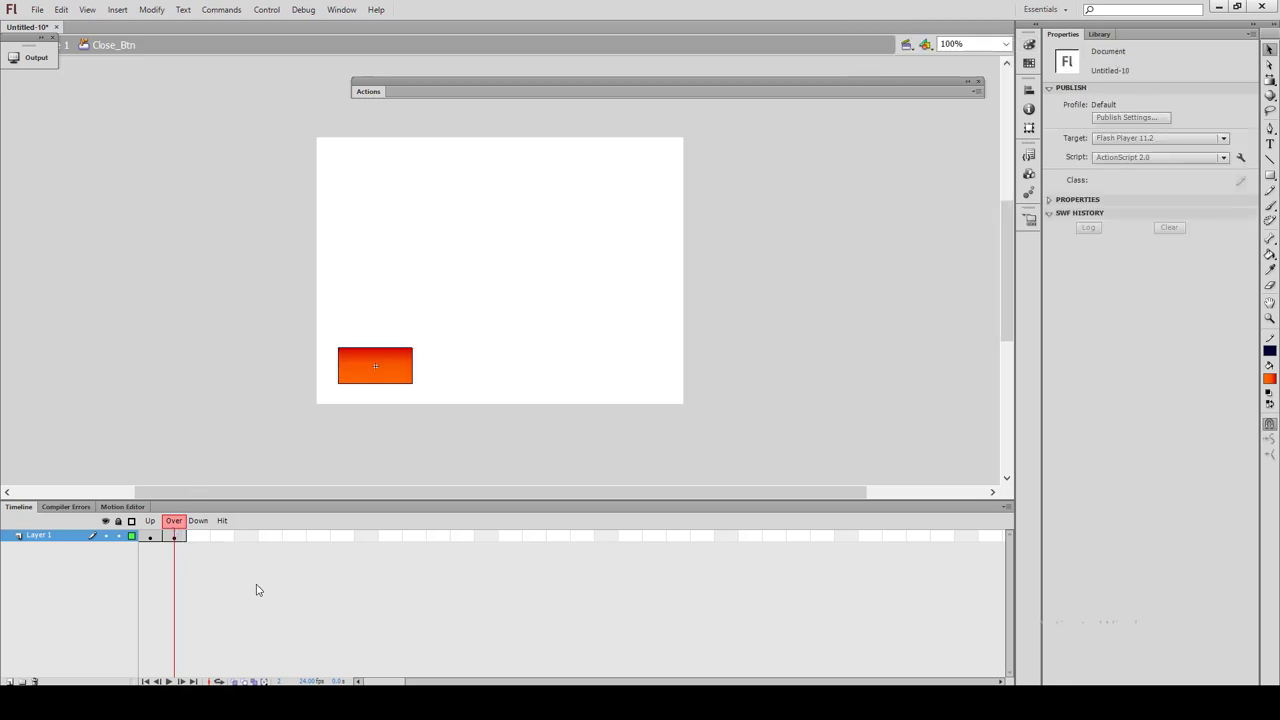
{"action": "left_click", "coordinate": [150, 522]}
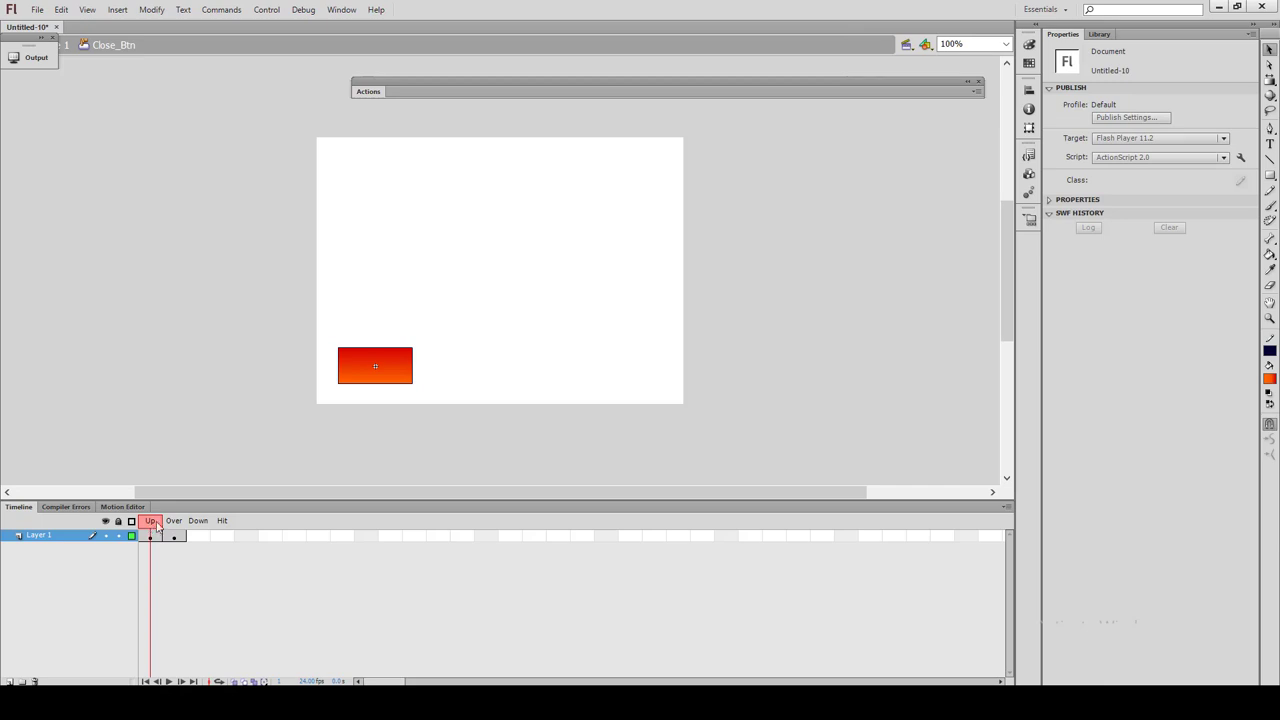
{"action": "left_click_drag", "start_coordinate": [150, 524], "coordinate": [174, 520]}
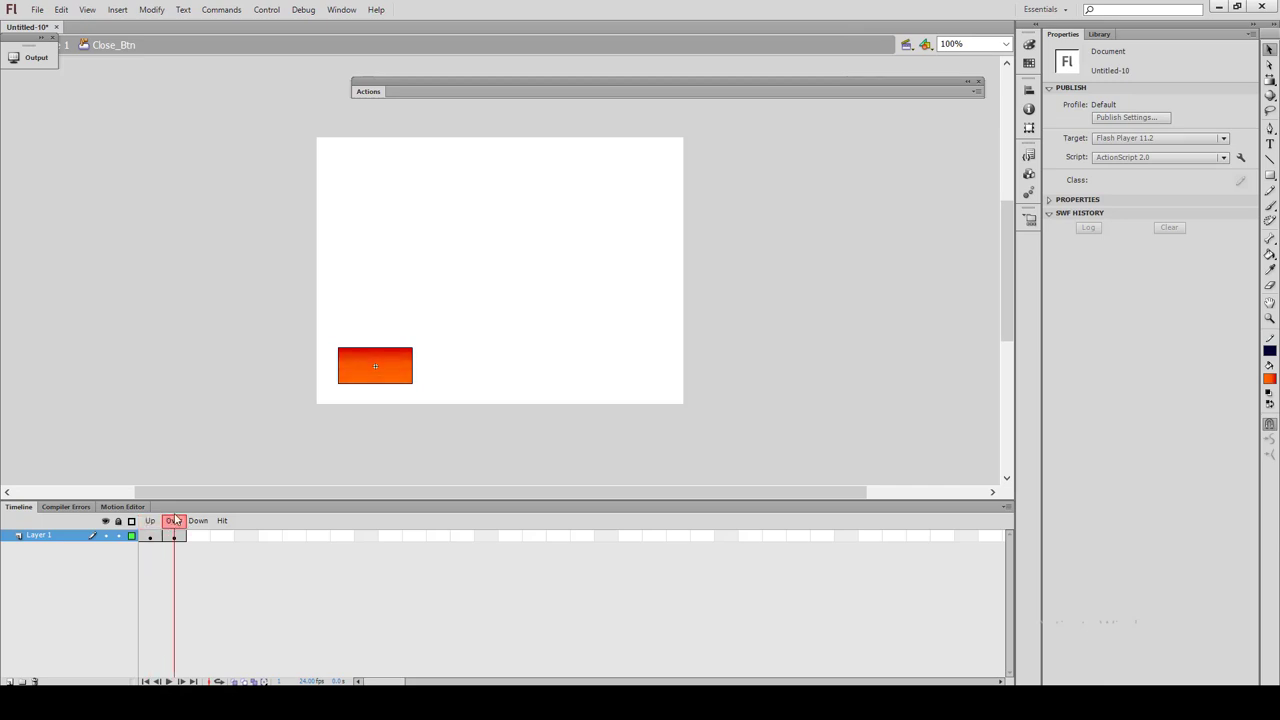
- Scale the Over state's rectangle down around its center to about 94.6 by 46 px with Free Transform
{"action": "left_click", "coordinate": [369, 368]}
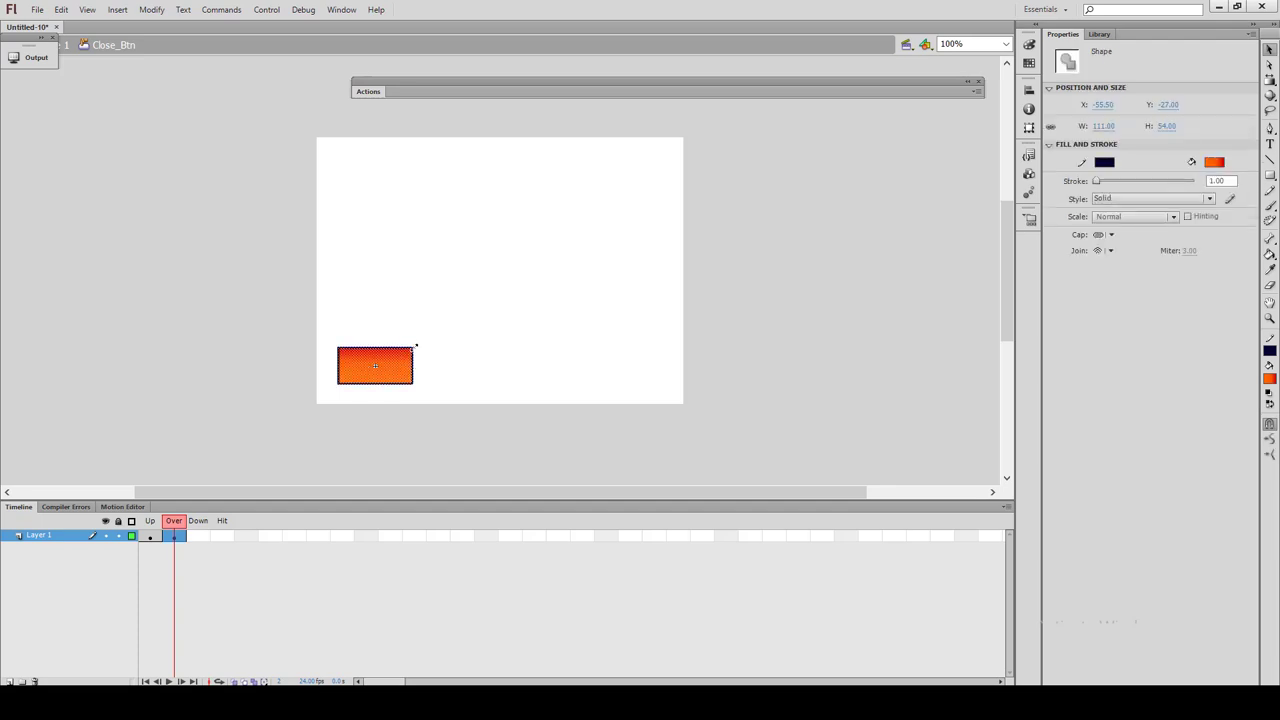
{"action": "key", "text": "q"}
{"action": "left_click_drag", "start_coordinate": [416, 346], "coordinate": [415, 349]}
{"action": "key", "text": "ctrl+z"}
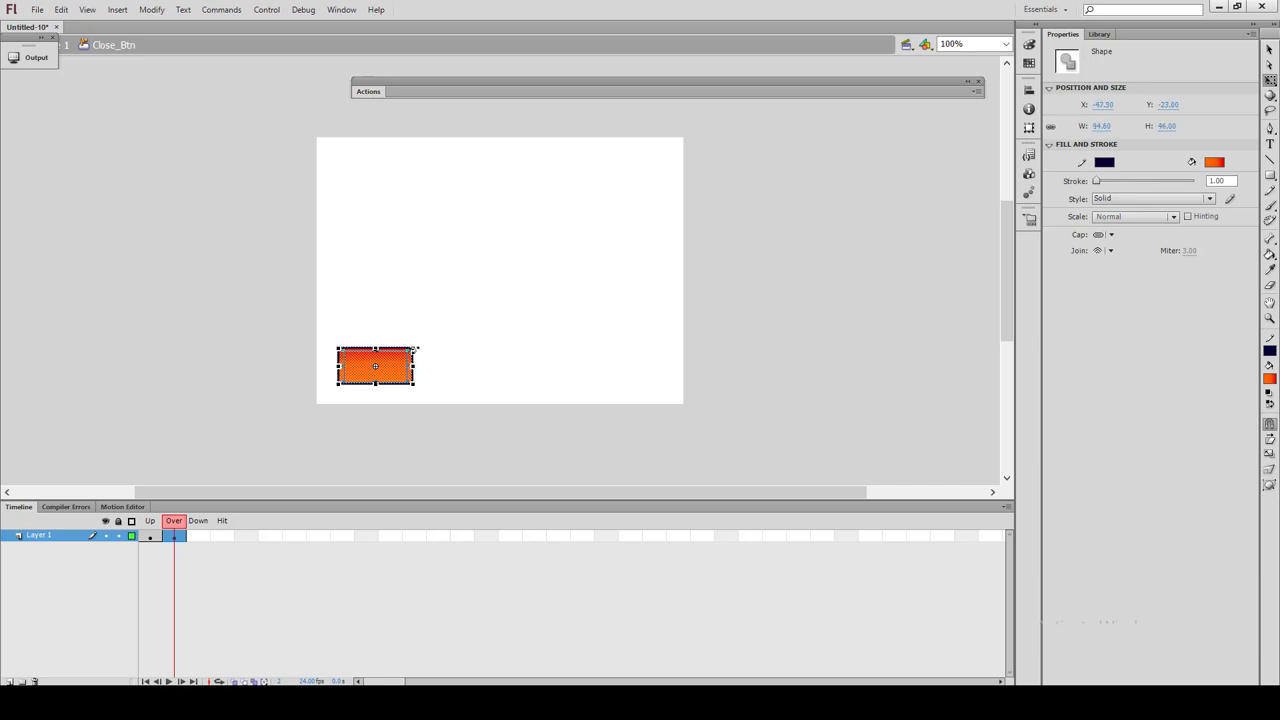
{"action": "key", "text": "ctrl+z"}
{"action": "key", "text": "ctrl+y"}
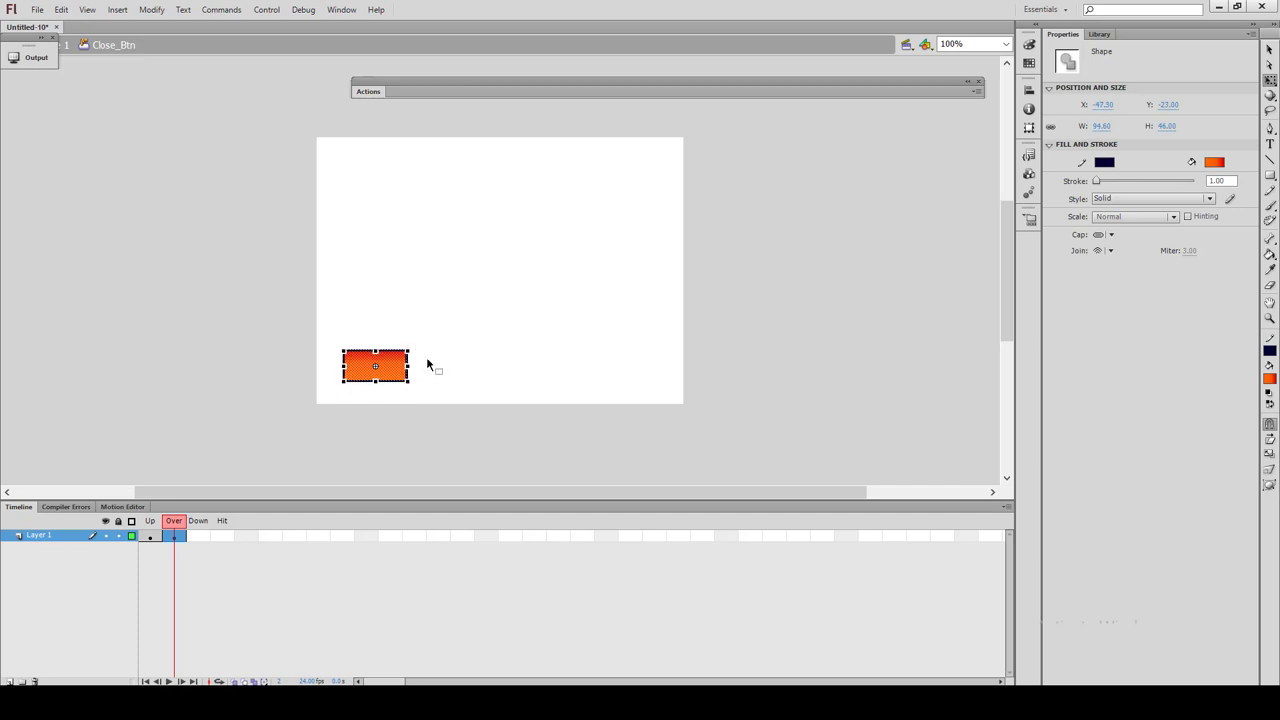
- Set the width of the Over state's rectangle to 98 px with its proportions locked
{"action": "left_click", "coordinate": [1052, 133]}
{"action": "left_click", "coordinate": [1100, 126]}
{"action": "key", "text": "Return"}
{"action": "left_click", "coordinate": [1104, 127]}
{"action": "type", "text": "100"}
{"action": "key", "text": "Return"}
{"action": "type", "text": "98"}
{"action": "key", "text": "Return"}
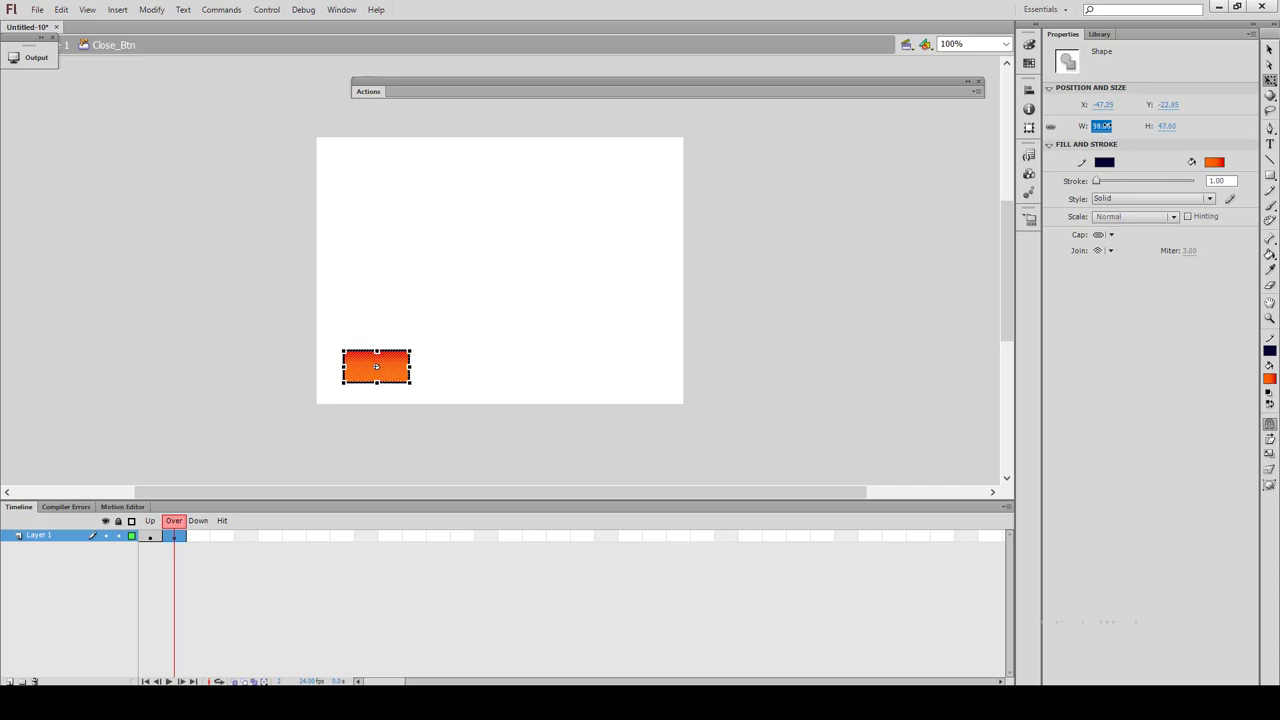
- Compare the resized rectangle in the Over state with the one in the Up state
{"action": "left_click", "coordinate": [175, 532]}
{"action": "left_click", "coordinate": [151, 532]}
{"action": "left_click", "coordinate": [172, 530]}
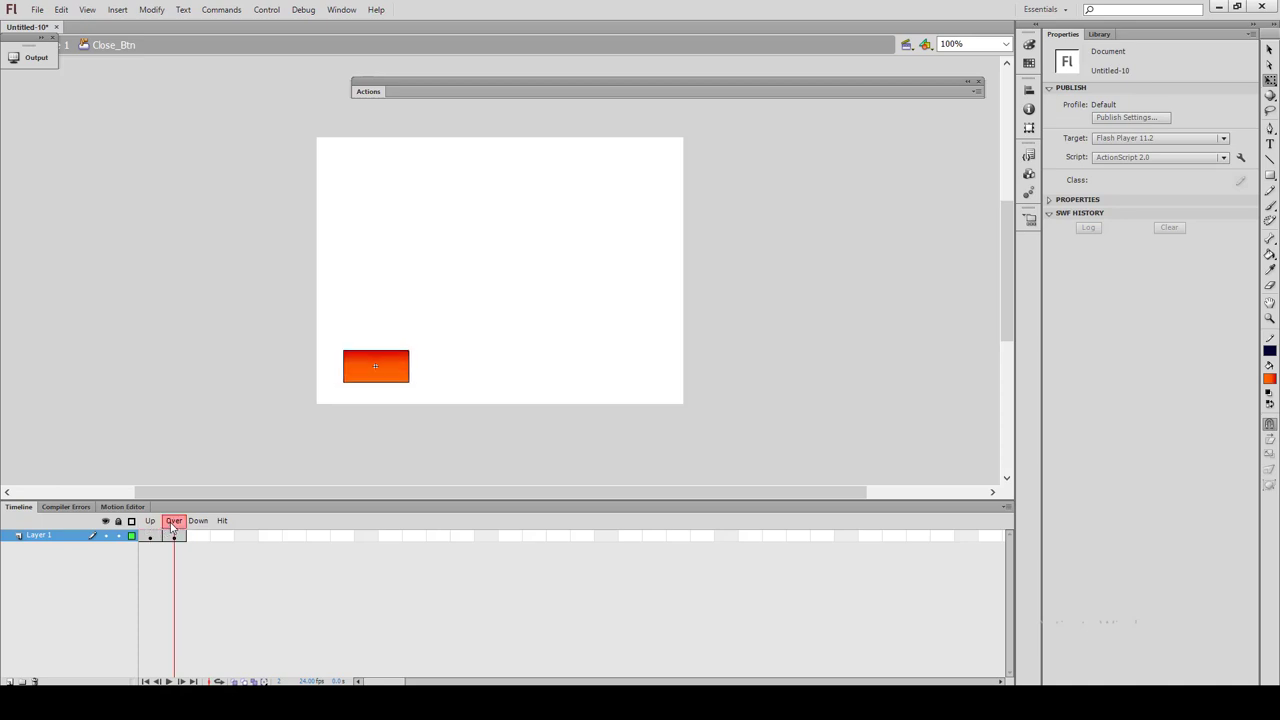
{"action": "left_click", "coordinate": [150, 530]}
{"action": "left_click", "coordinate": [172, 530]}
{"action": "left_click", "coordinate": [149, 530]}
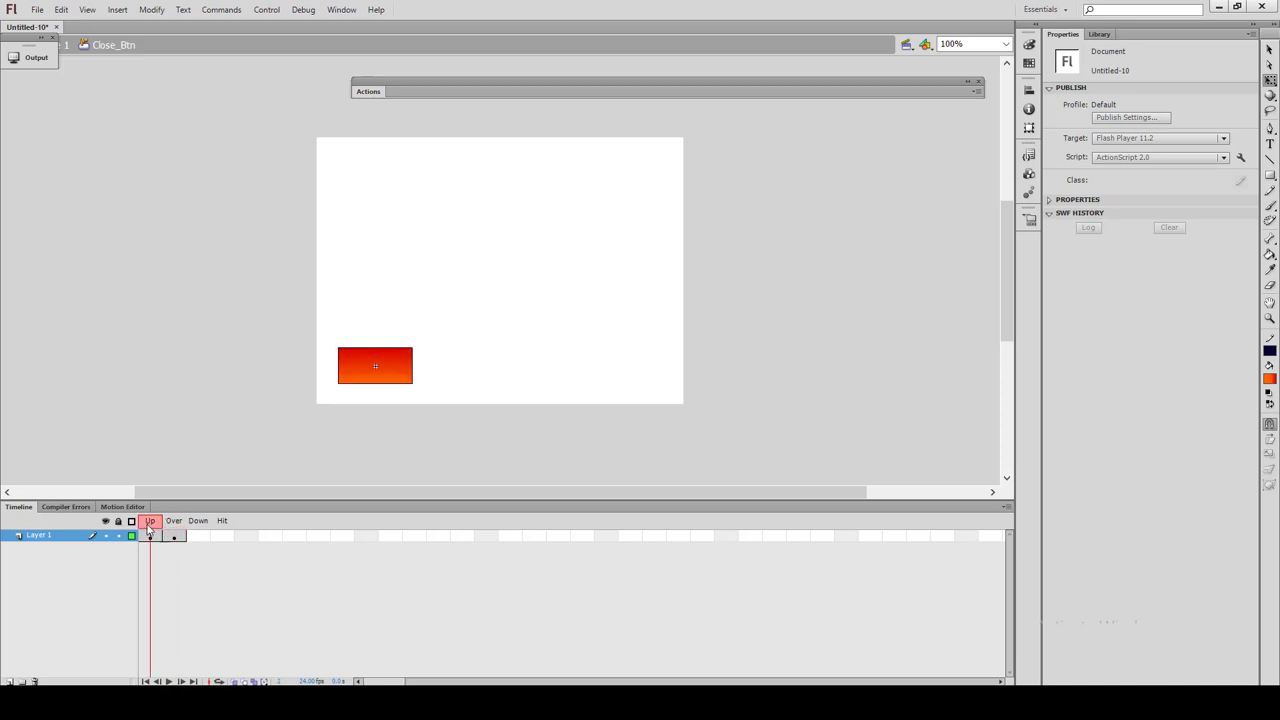
{"action": "left_click", "coordinate": [172, 530]}
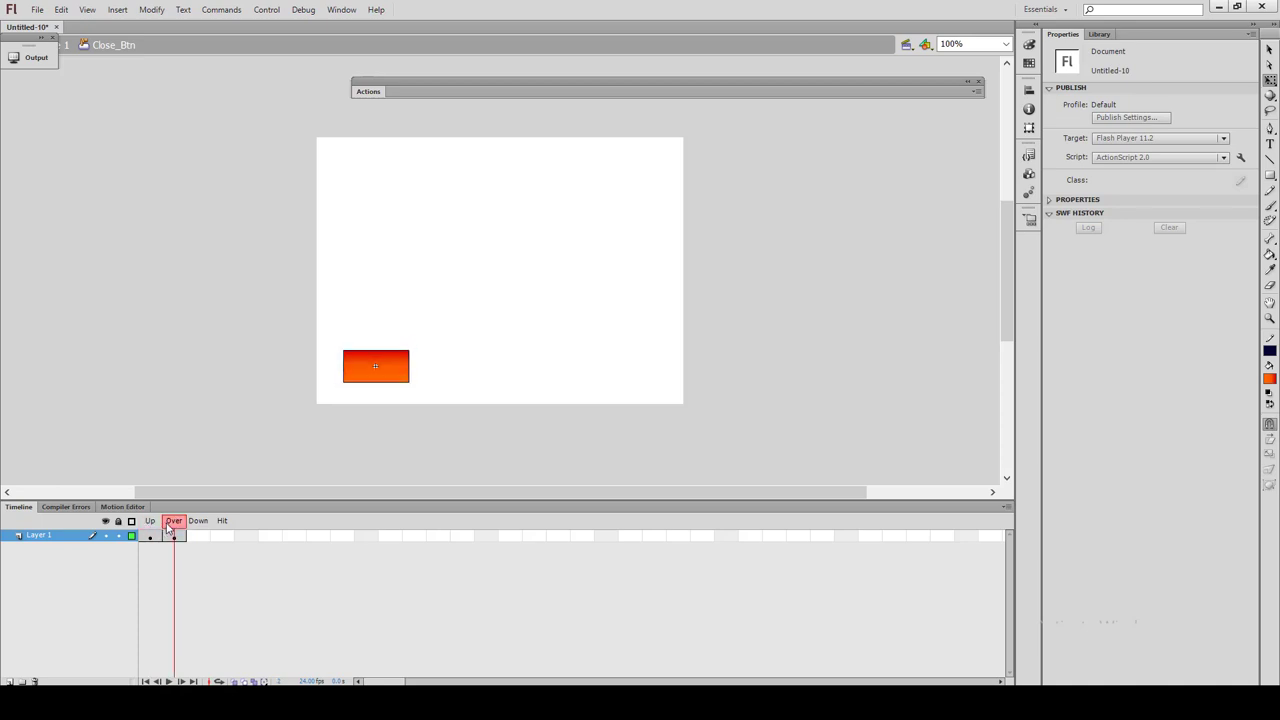
- Add a new layer above Layer 1 and insert a blank keyframe at its Over frame
{"action": "left_click", "coordinate": [9, 680]}
{"action": "left_click", "coordinate": [178, 538]}
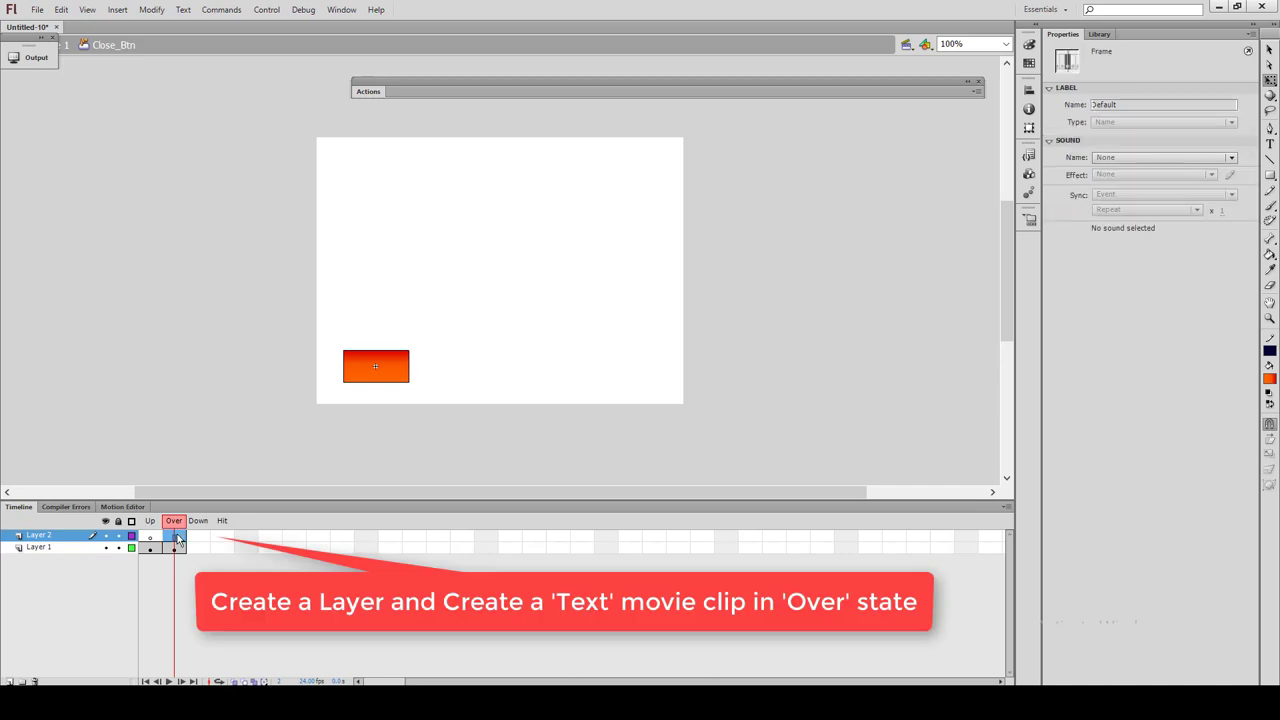
{"action": "key", "text": "F7"}
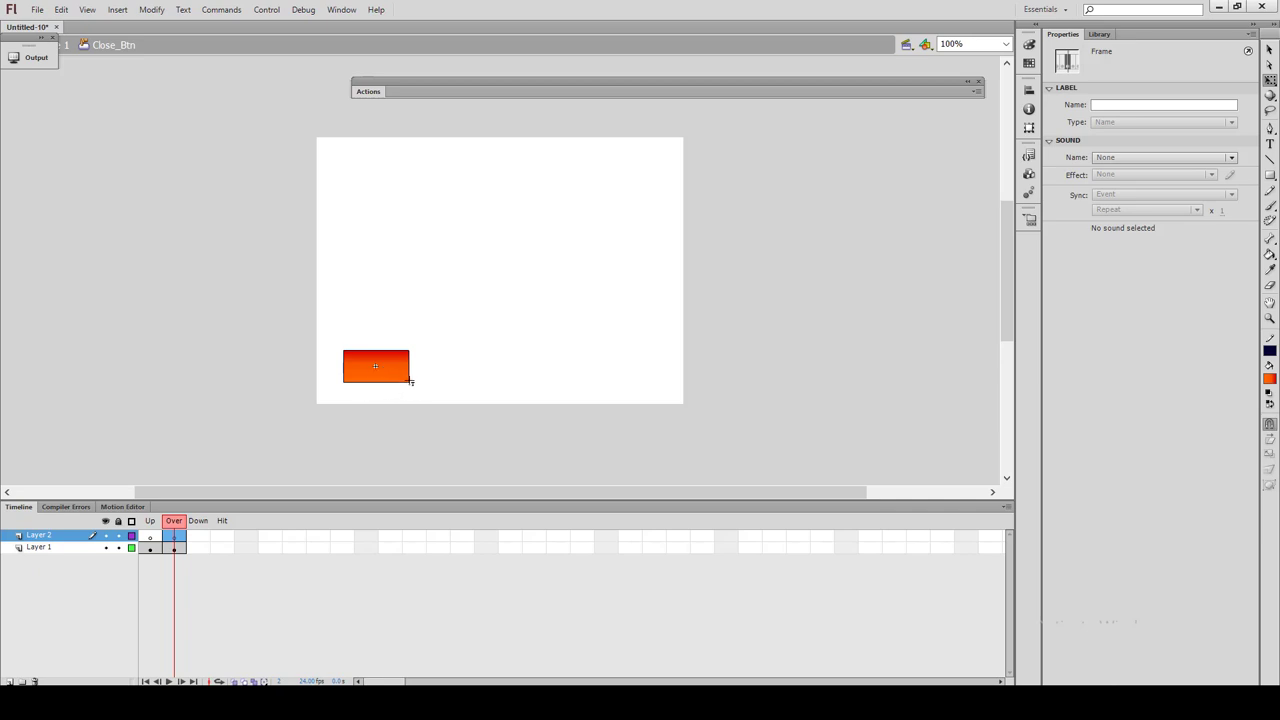
- Add the text "Close" just above the rectangle on Layer 2's Over frame and compare the Up and Over states
{"action": "key", "text": "t"}
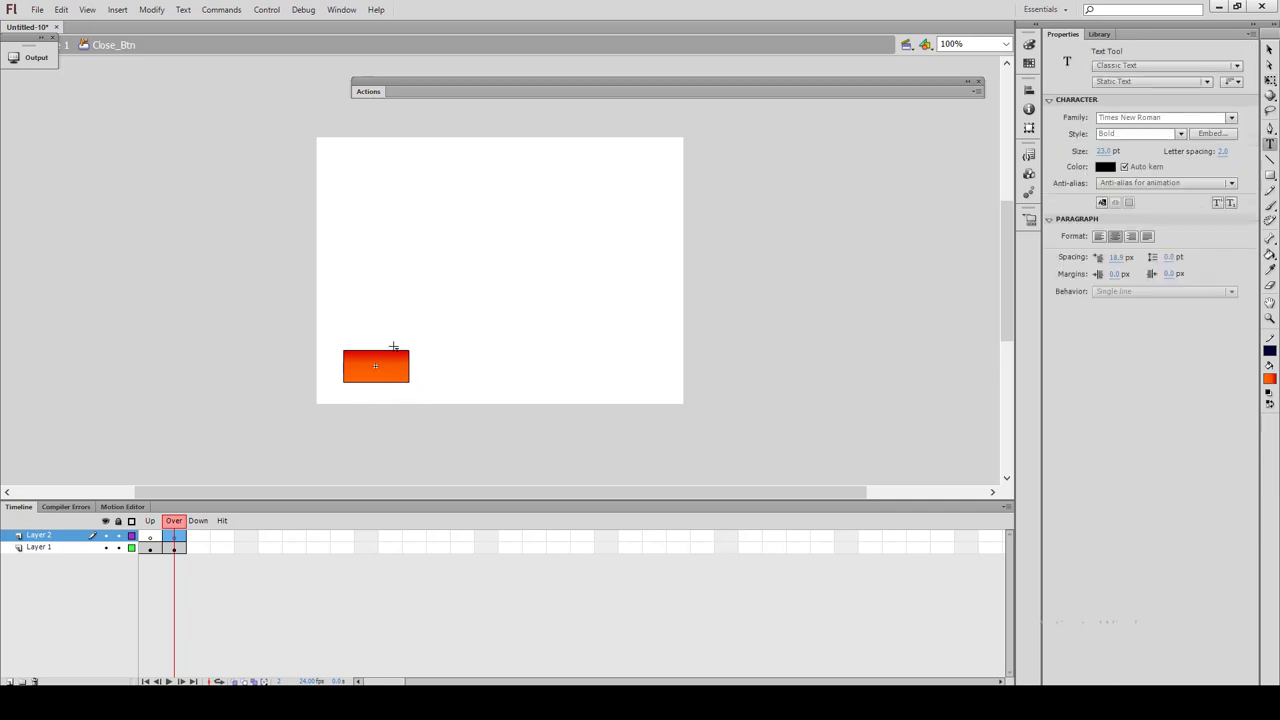
{"action": "left_click", "coordinate": [393, 340]}
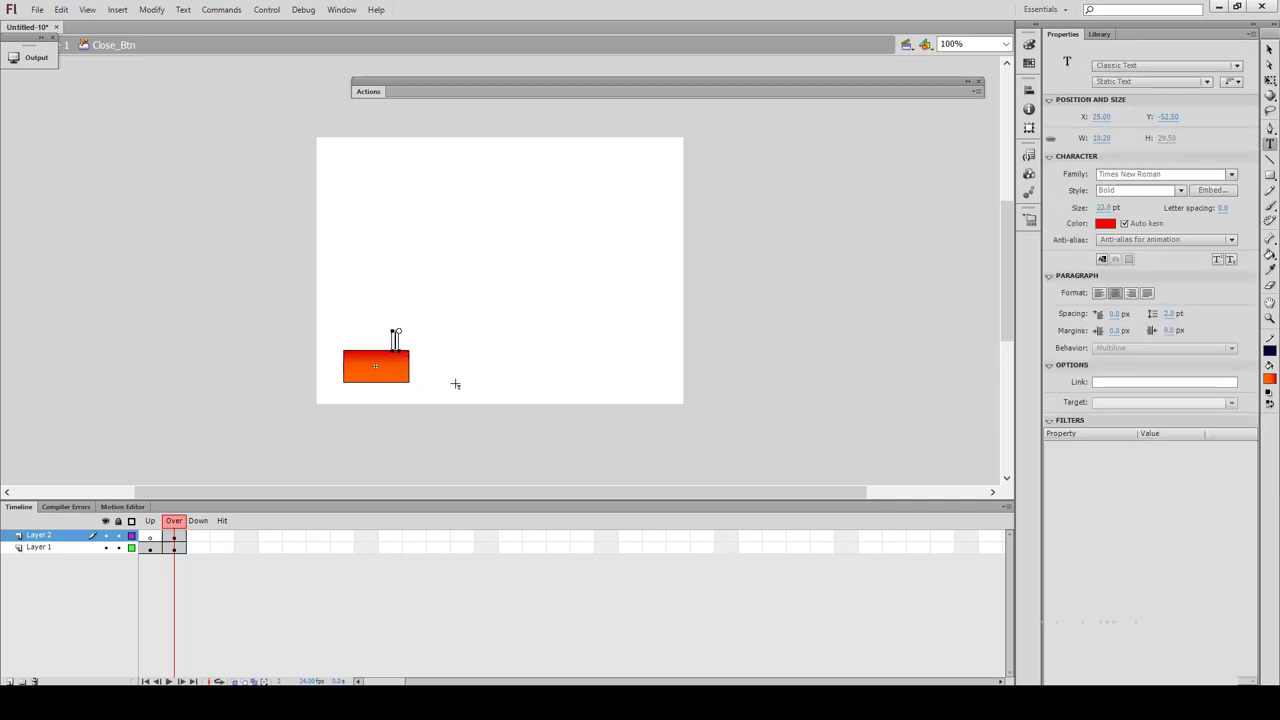
{"action": "type", "text": "Close"}
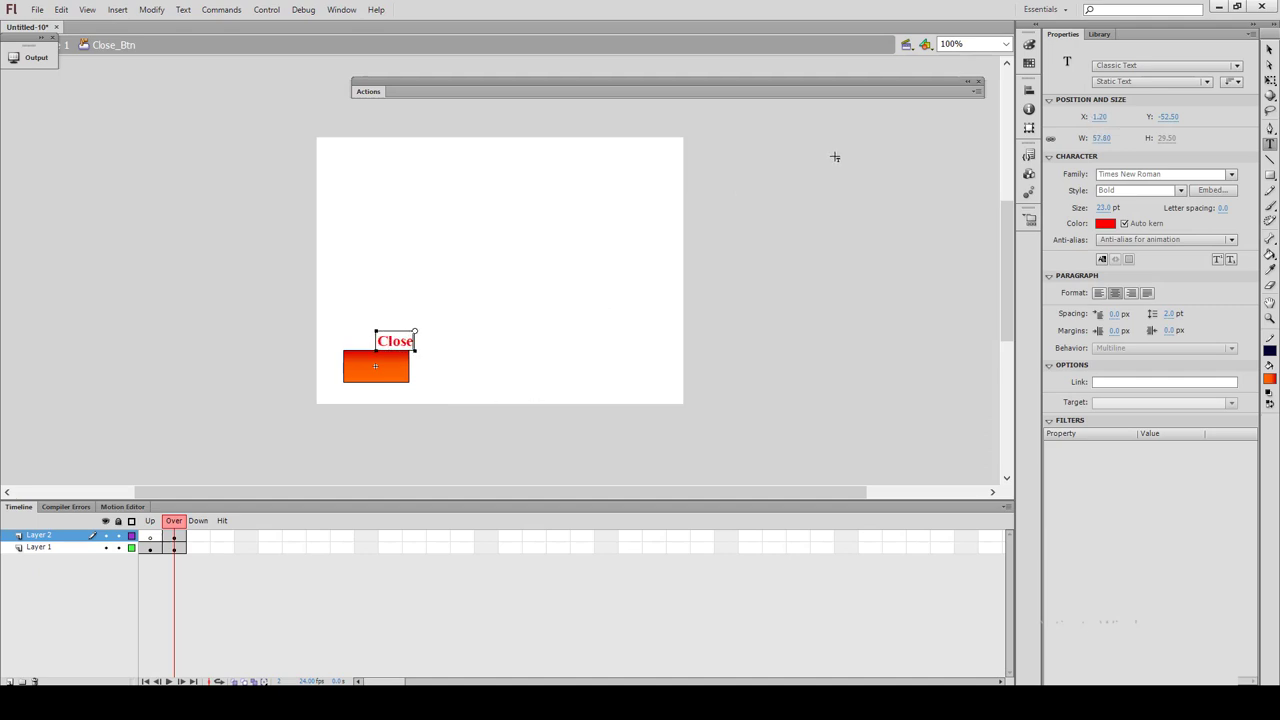
{"action": "left_click", "coordinate": [1269, 49]}
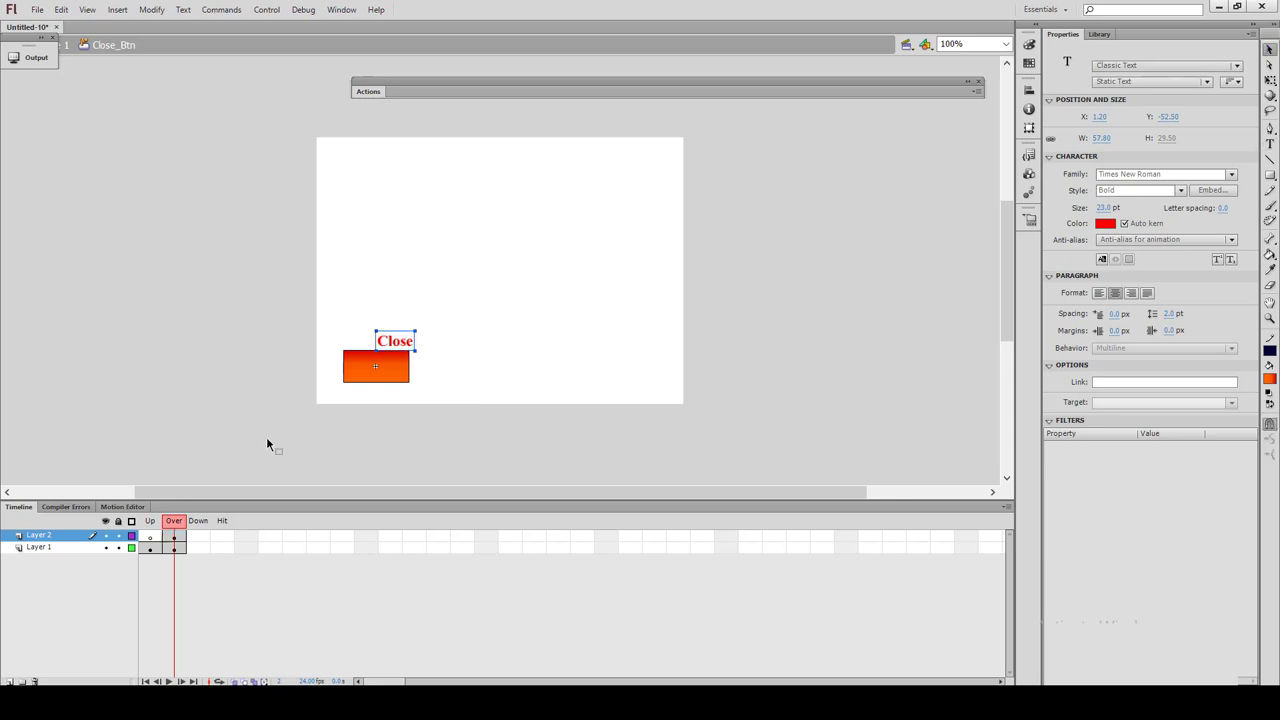
{"action": "left_click", "coordinate": [194, 482]}
{"action": "left_click", "coordinate": [152, 534]}
{"action": "left_click", "coordinate": [171, 536]}
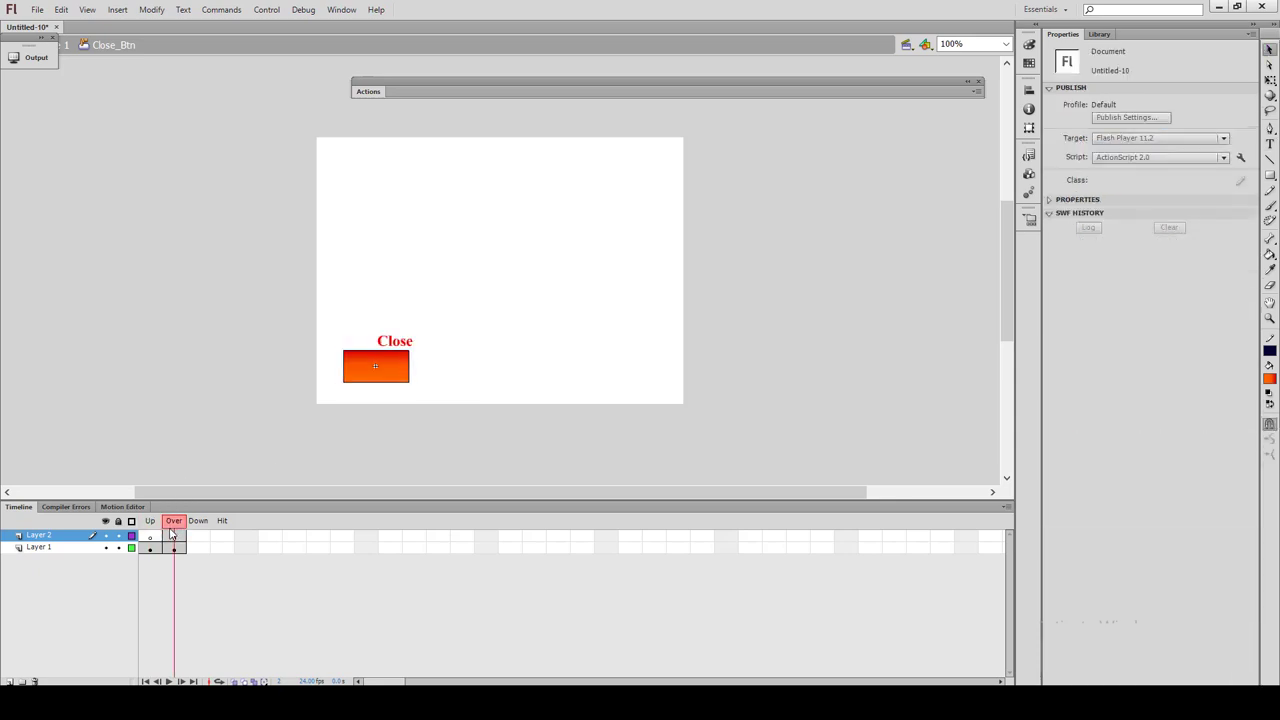
- Convert the "Close" text to a Movie Clip symbol named Close_Tip
{"action": "left_click", "coordinate": [389, 344]}
{"action": "right_click", "coordinate": [389, 344]}
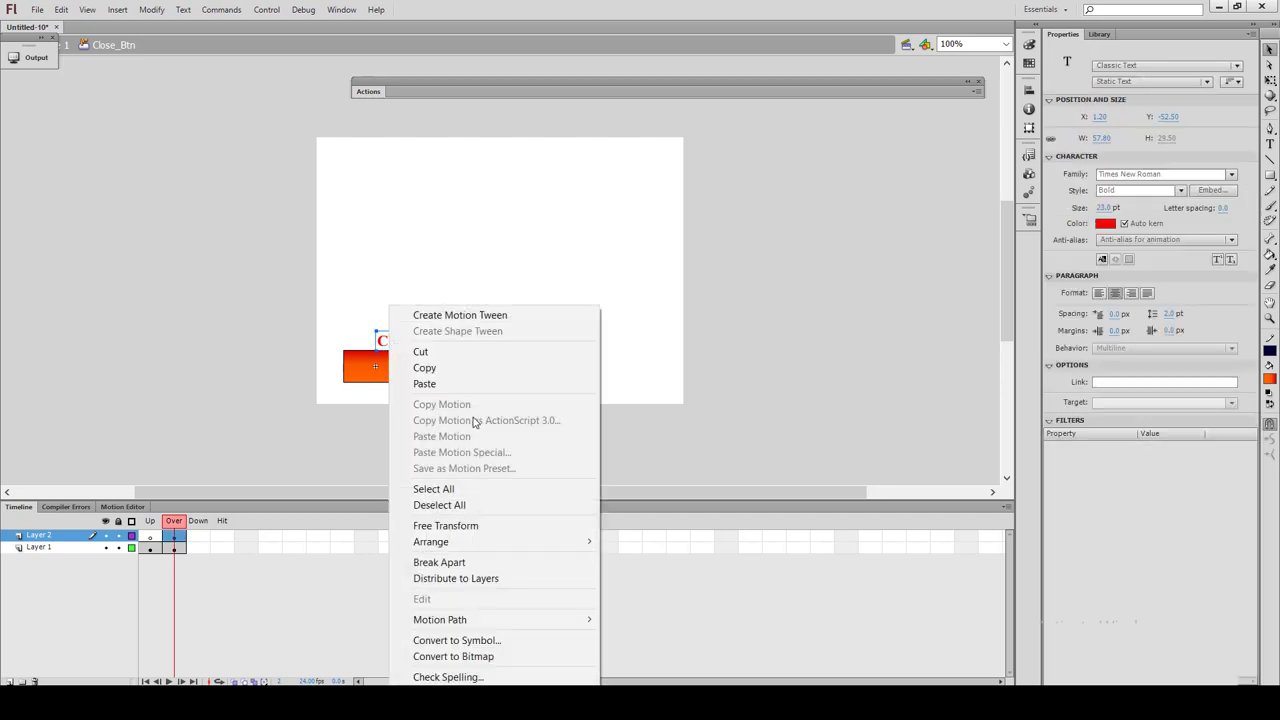
{"action": "left_click", "coordinate": [488, 640]}
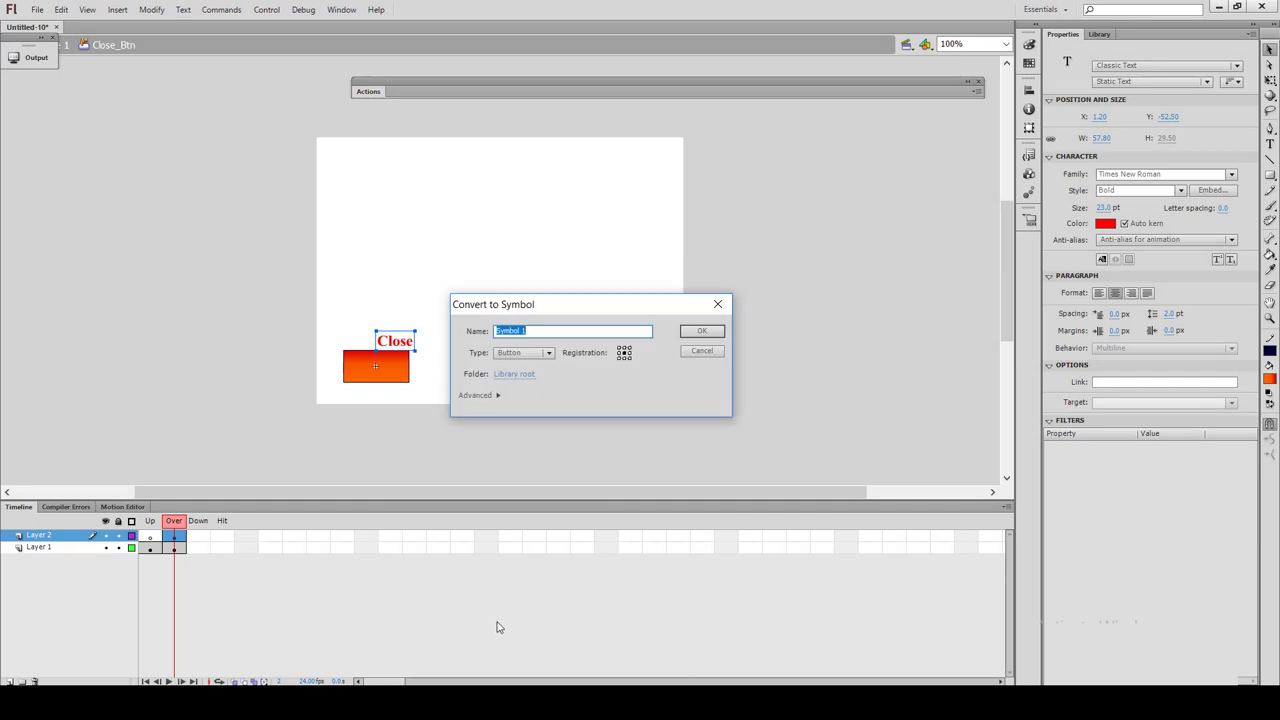
{"action": "type", "text": "Close_Tim"}
{"action": "key", "text": "Tab"}
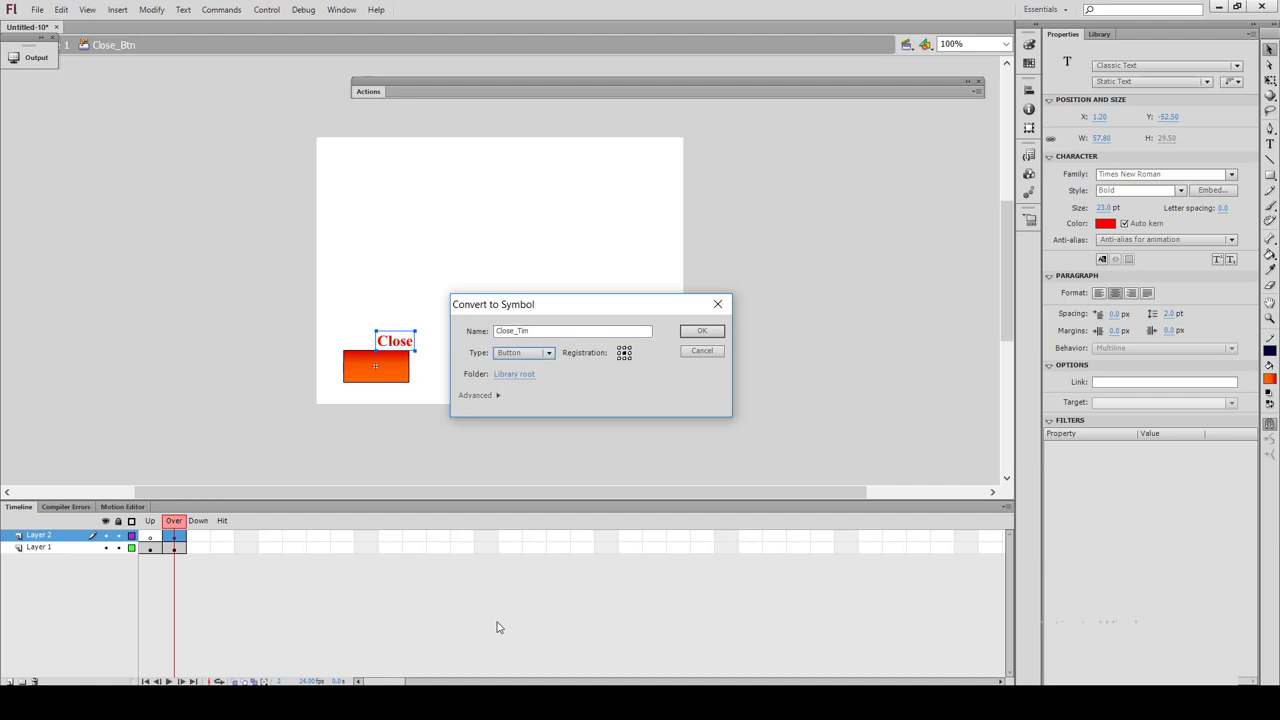
{"action": "key", "text": "shift+Tab"}
{"action": "key", "text": "End"}
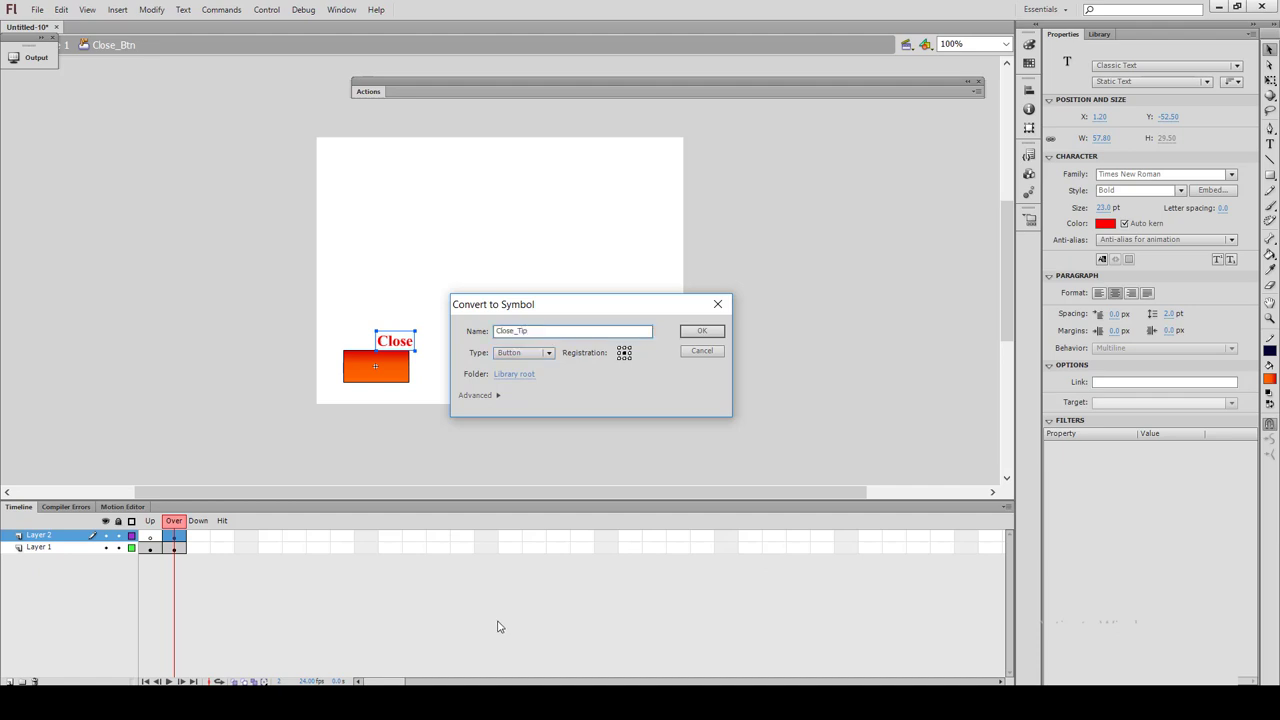
{"action": "left_click", "coordinate": [531, 356]}
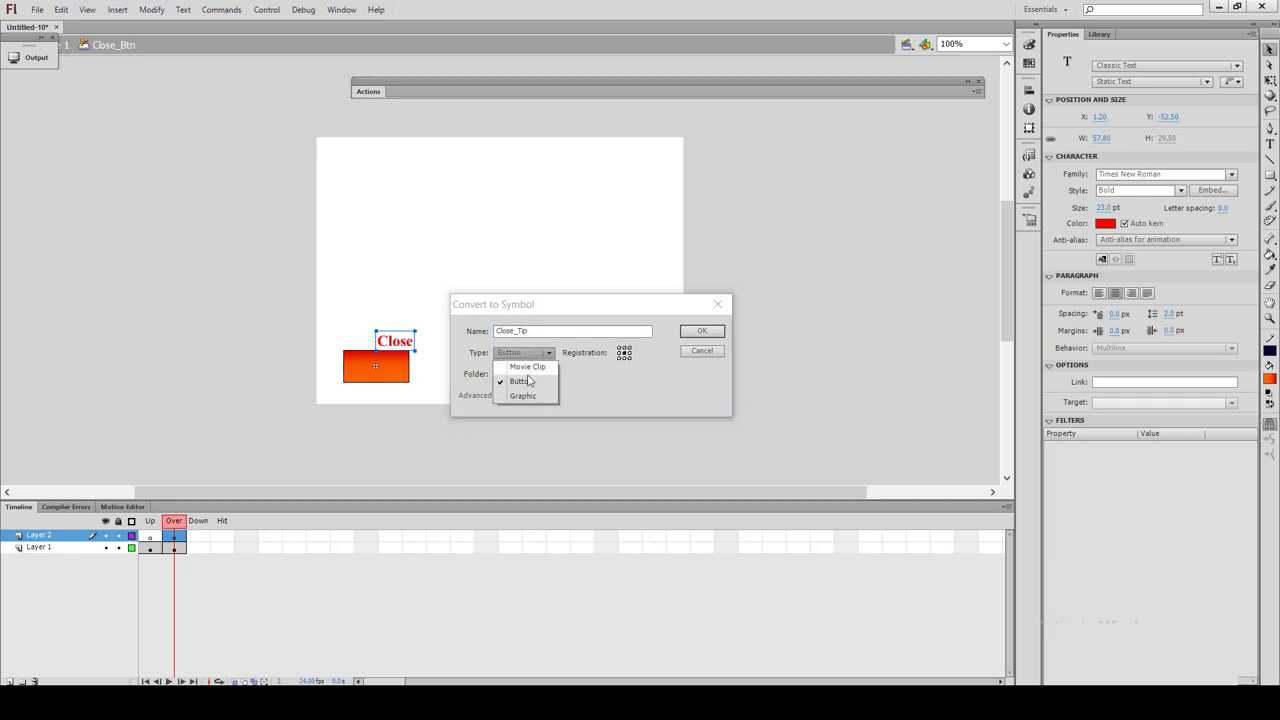
{"action": "left_click", "coordinate": [529, 367]}
{"action": "left_click", "coordinate": [700, 332]}
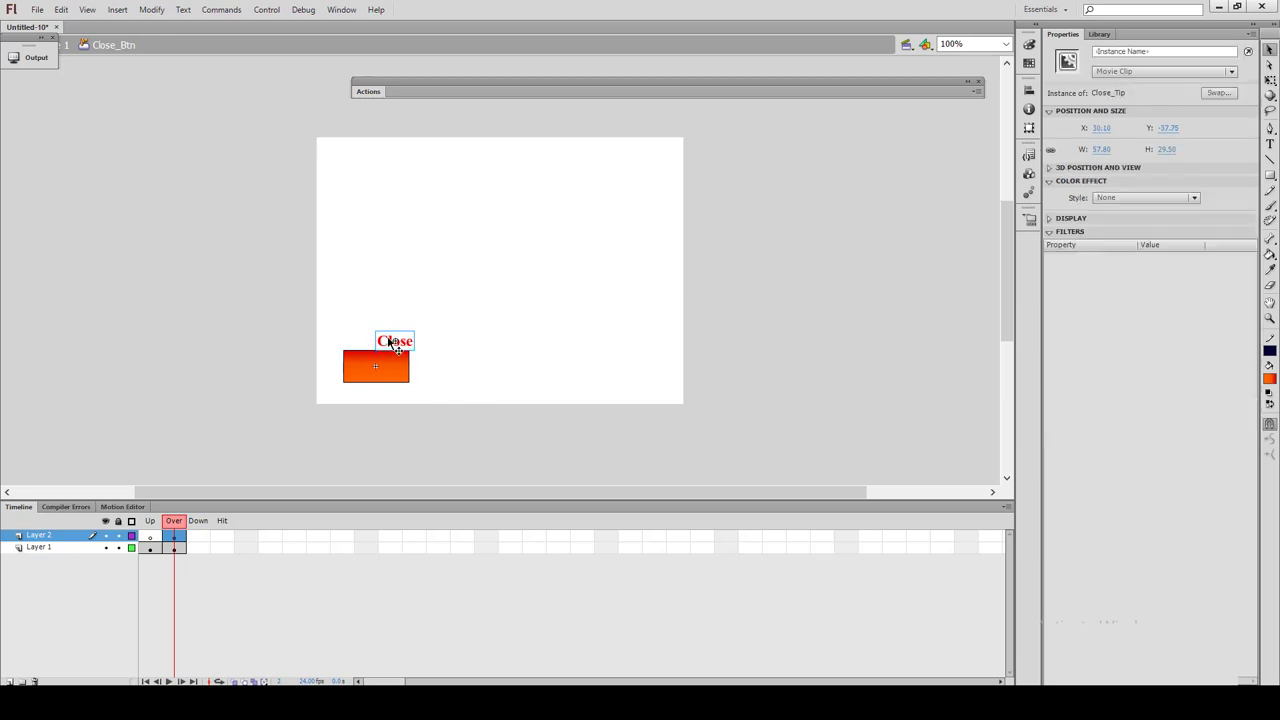
- Inside Close_Tip, move the text's keyframe from frame 1 to frame 36 and extend Layer 1 to frame 120
{"action": "left_click_drag", "start_coordinate": [389, 341], "coordinate": [163, 543]}
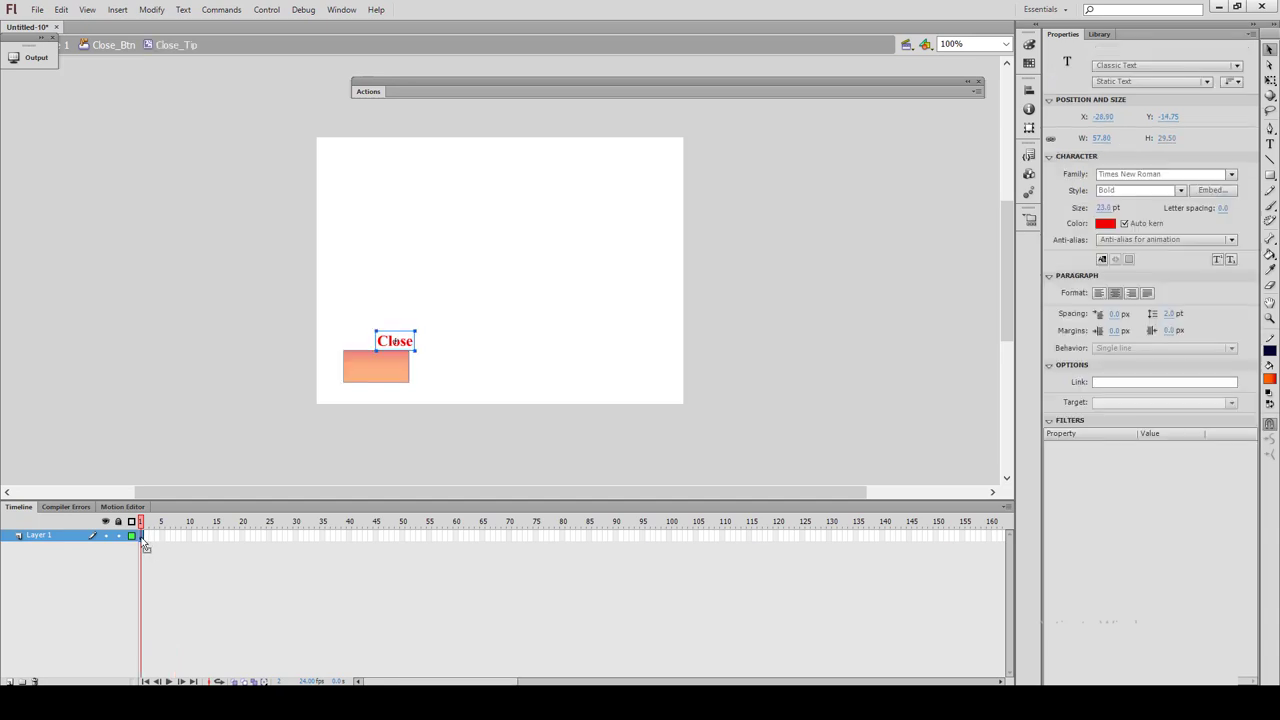
{"action": "mouse_move", "coordinate": [143, 540]}
{"action": "left_mouse_down"}
{"action": "mouse_move", "coordinate": [464, 538]}
{"action": "mouse_move", "coordinate": [304, 545]}
{"action": "mouse_move", "coordinate": [327, 539]}
{"action": "left_mouse_up"}
{"action": "left_click", "coordinate": [327, 538]}
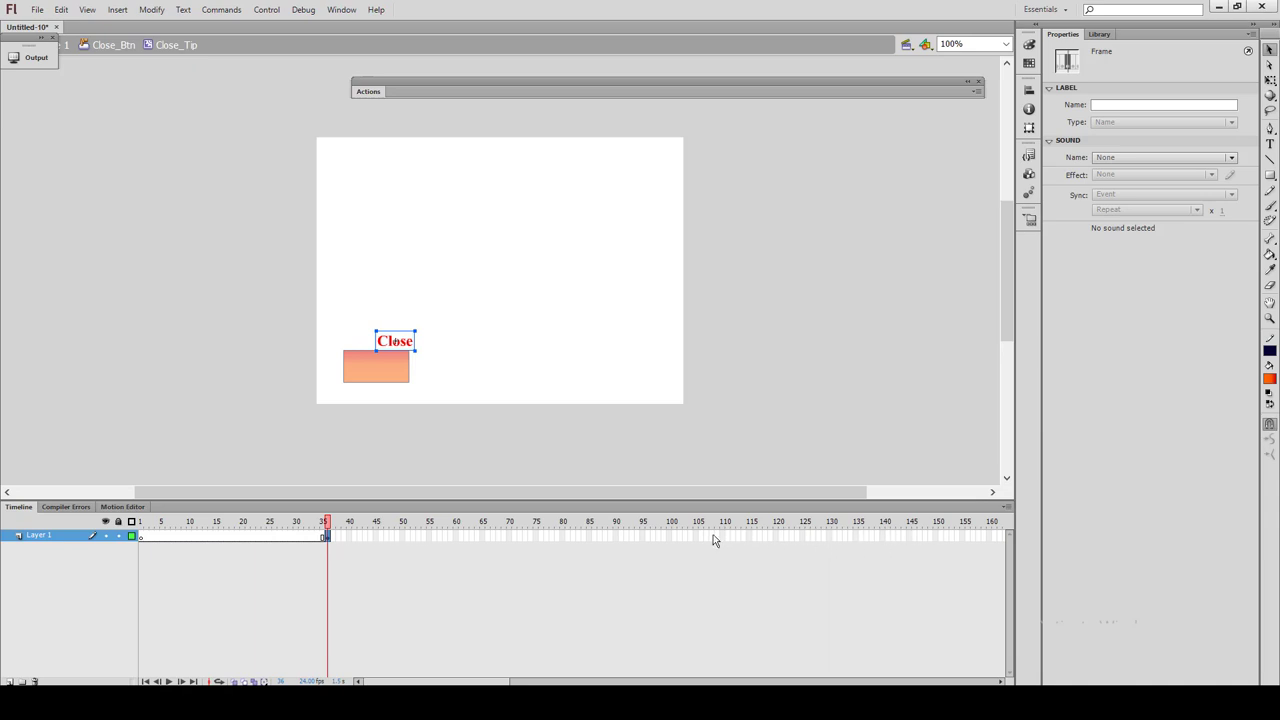
{"action": "right_click", "coordinate": [778, 538]}
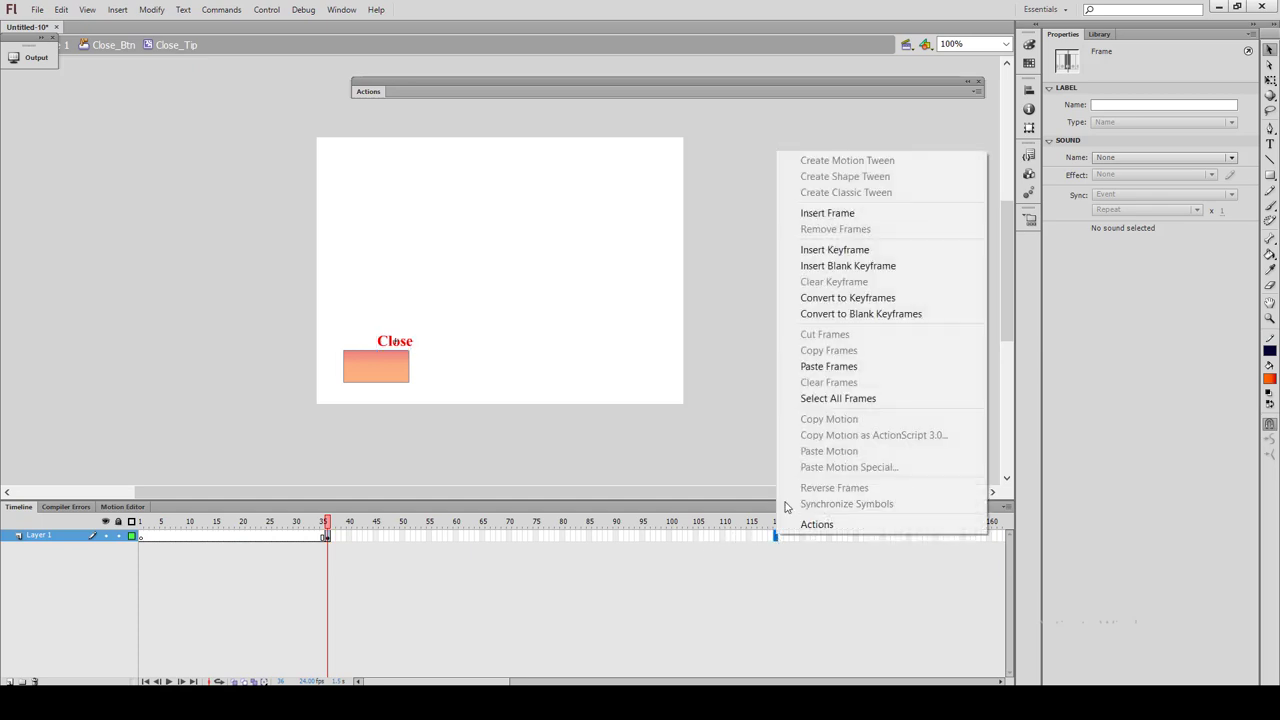
{"action": "left_click", "coordinate": [829, 213]}
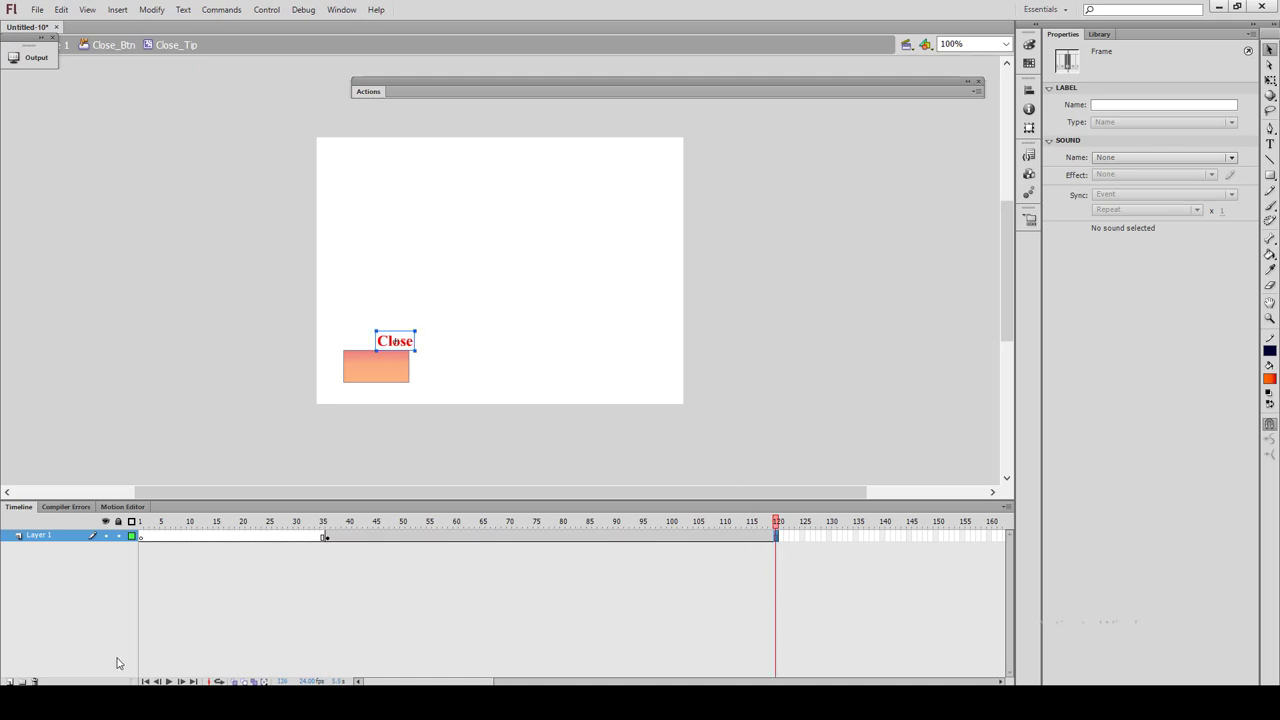
- Add a new layer above Layer 1 in Close_Tip and name it Action
{"action": "left_click", "coordinate": [8, 681]}
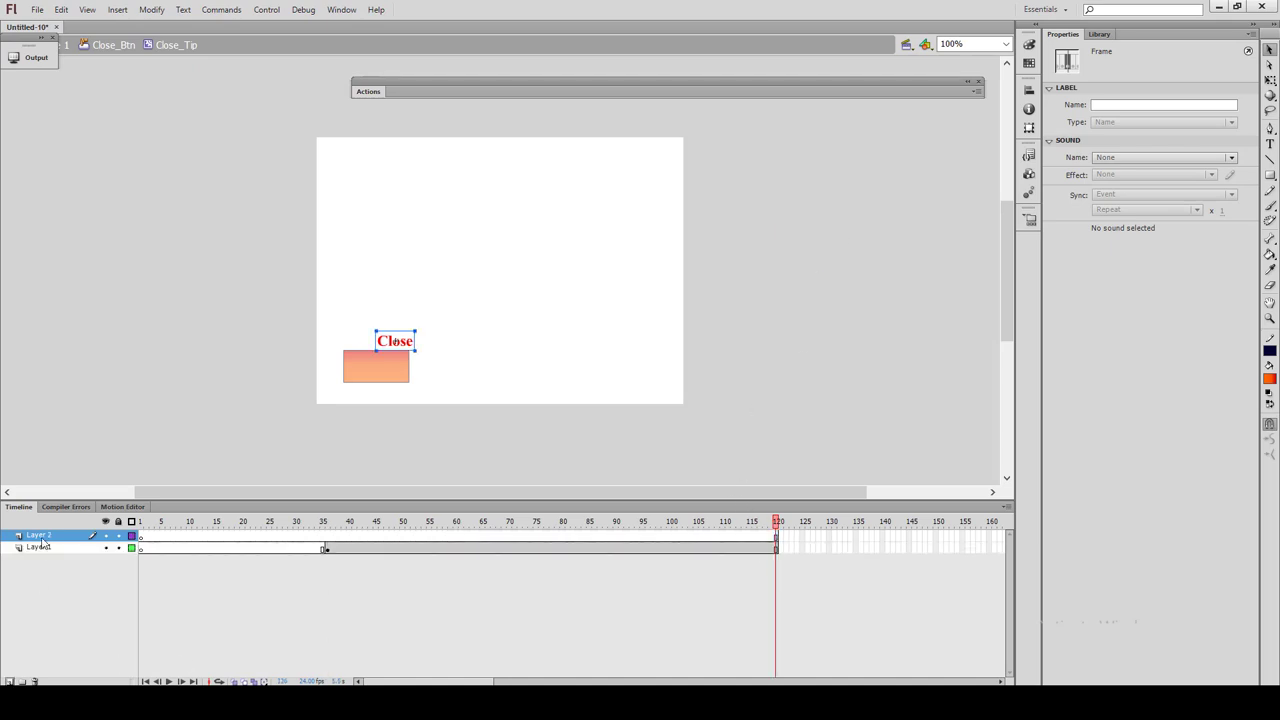
{"action": "double_click", "coordinate": [40, 536]}
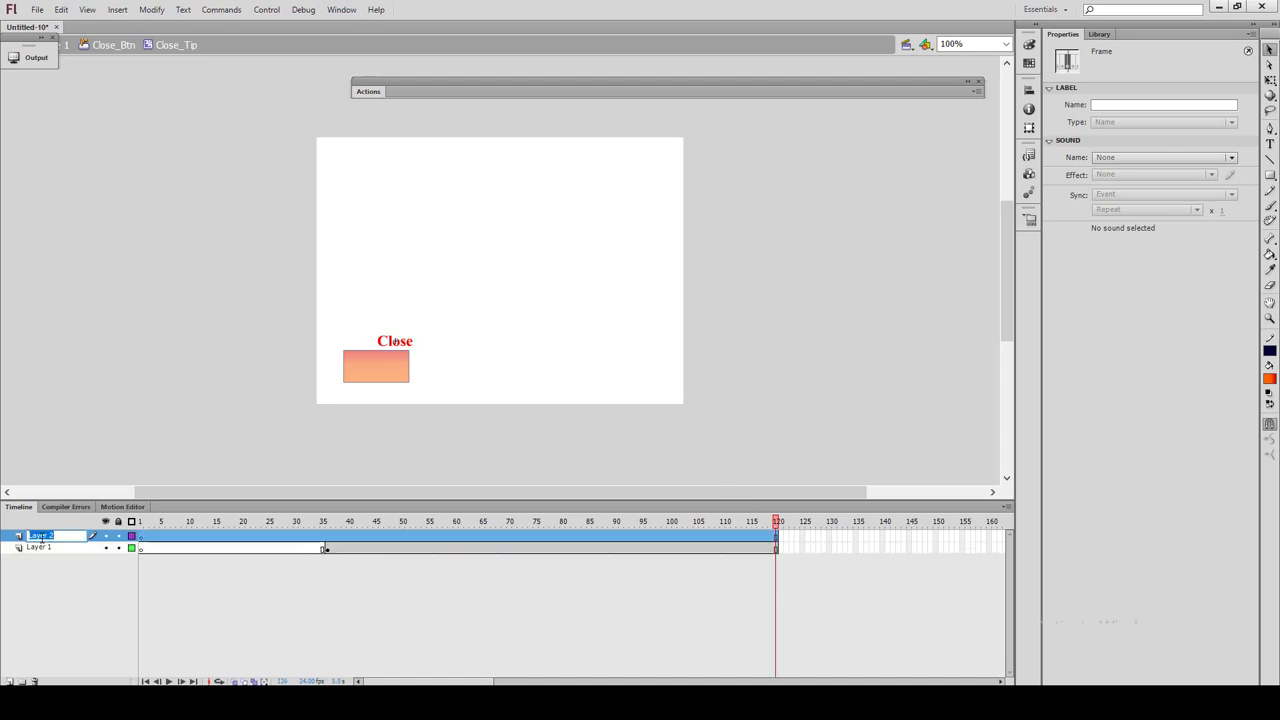
{"action": "type", "text": "Action"}
{"action": "key", "text": "Return"}
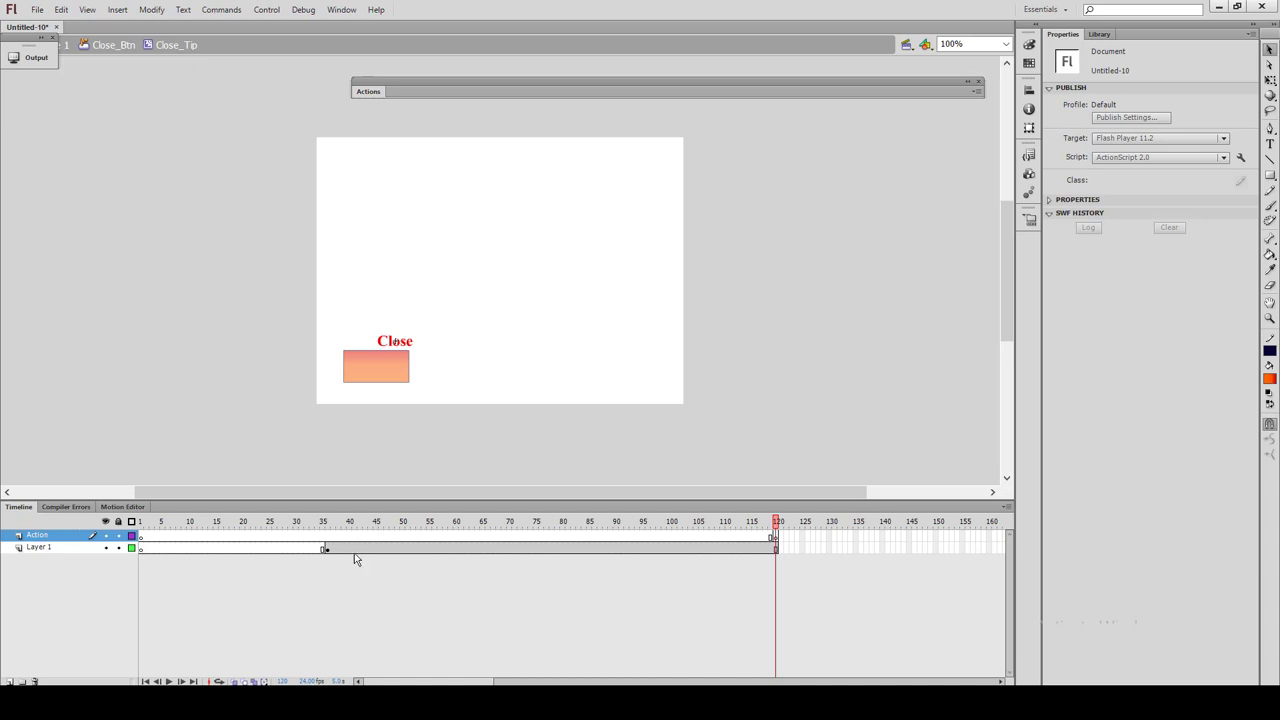
- Place a blank keyframe at frame 121 of the Action layer, just after Layer 1's last frame
{"action": "left_click", "coordinate": [777, 538]}
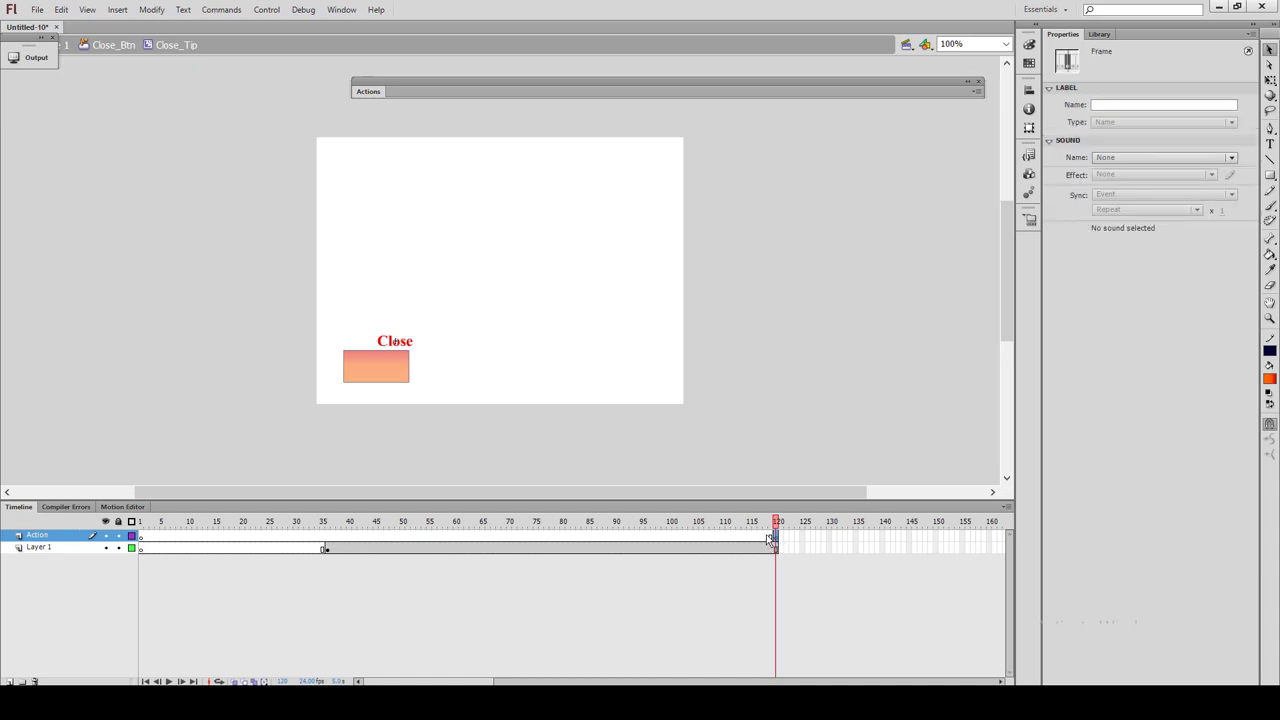
{"action": "left_click_drag", "start_coordinate": [779, 541], "coordinate": [786, 544]}
{"action": "key", "text": "F7"}
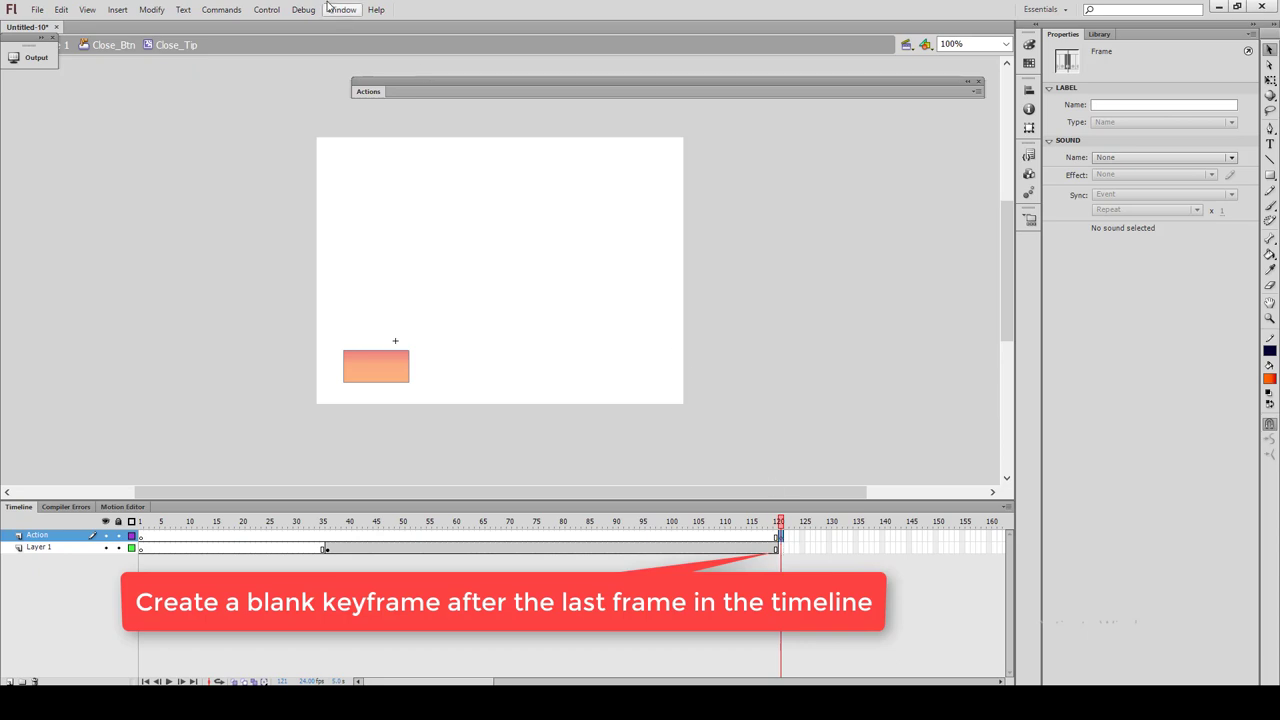
- Add a stop(); action from Timeline Control to frame 121 of the Action layer
{"action": "left_click", "coordinate": [367, 92]}
{"action": "left_click", "coordinate": [367, 92]}
{"action": "left_click", "coordinate": [367, 92]}
{"action": "left_click", "coordinate": [418, 268]}
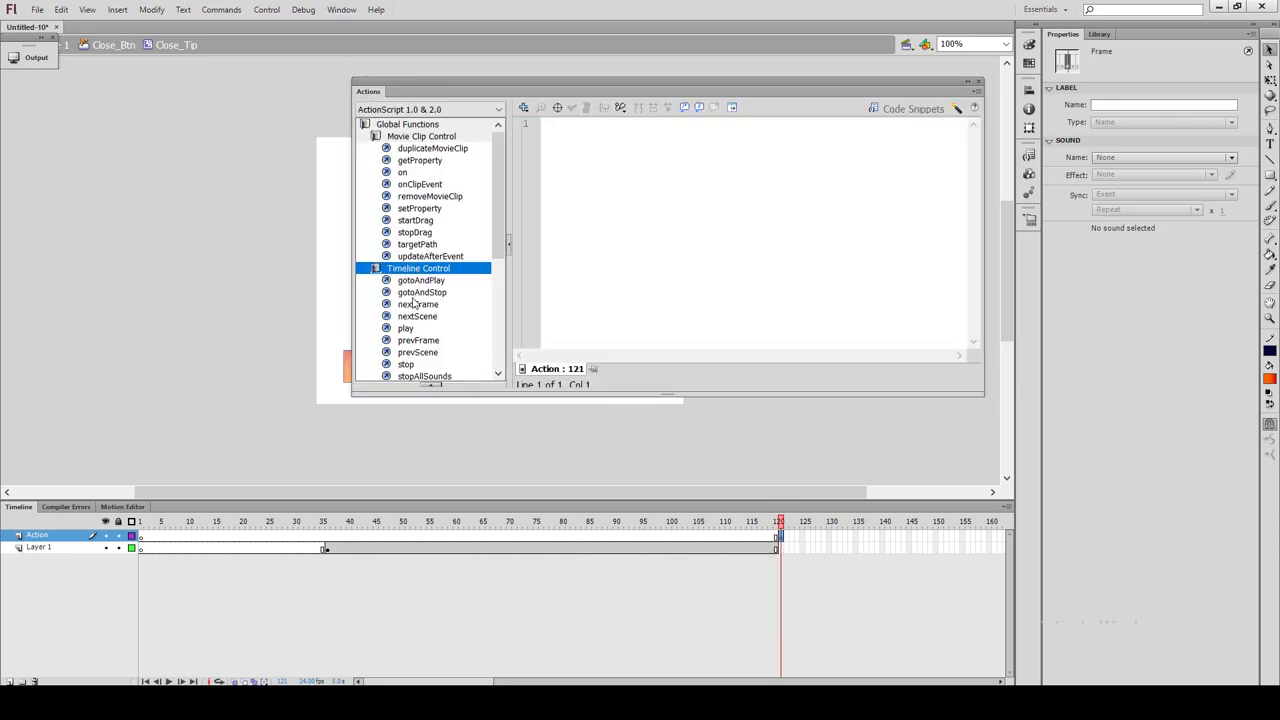
{"action": "double_click", "coordinate": [406, 365]}
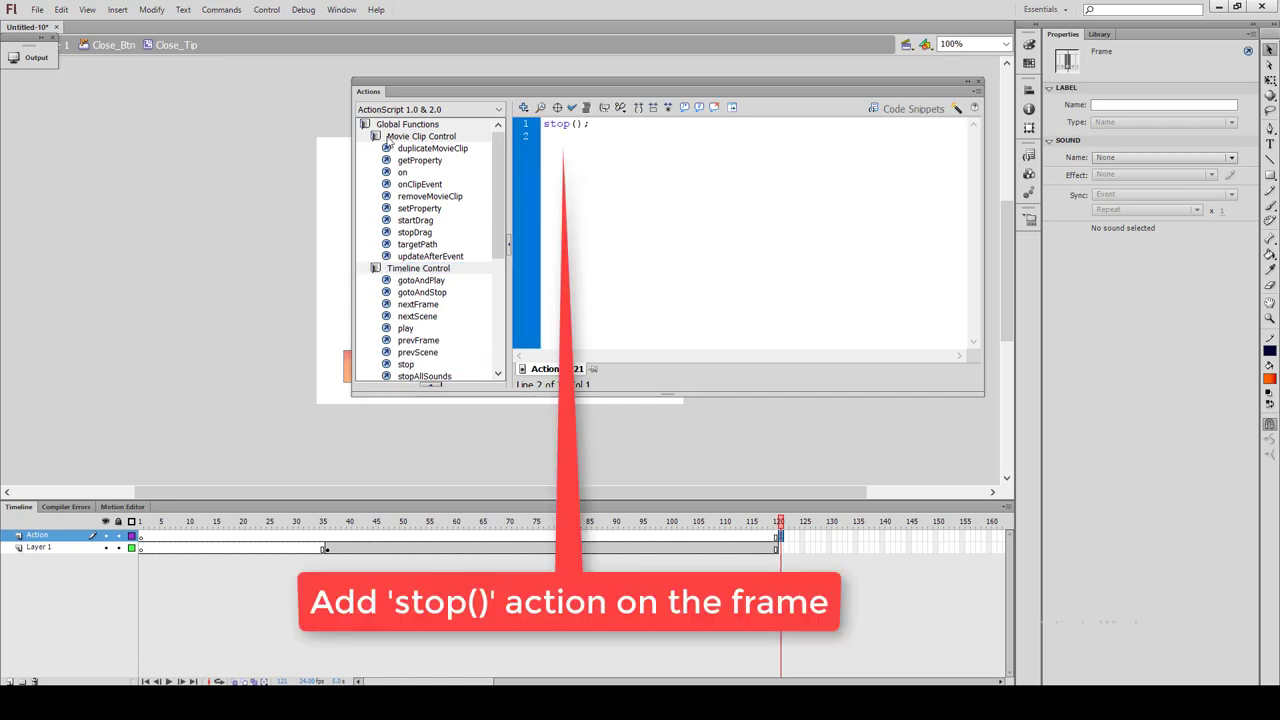
{"action": "left_click", "coordinate": [369, 92]}
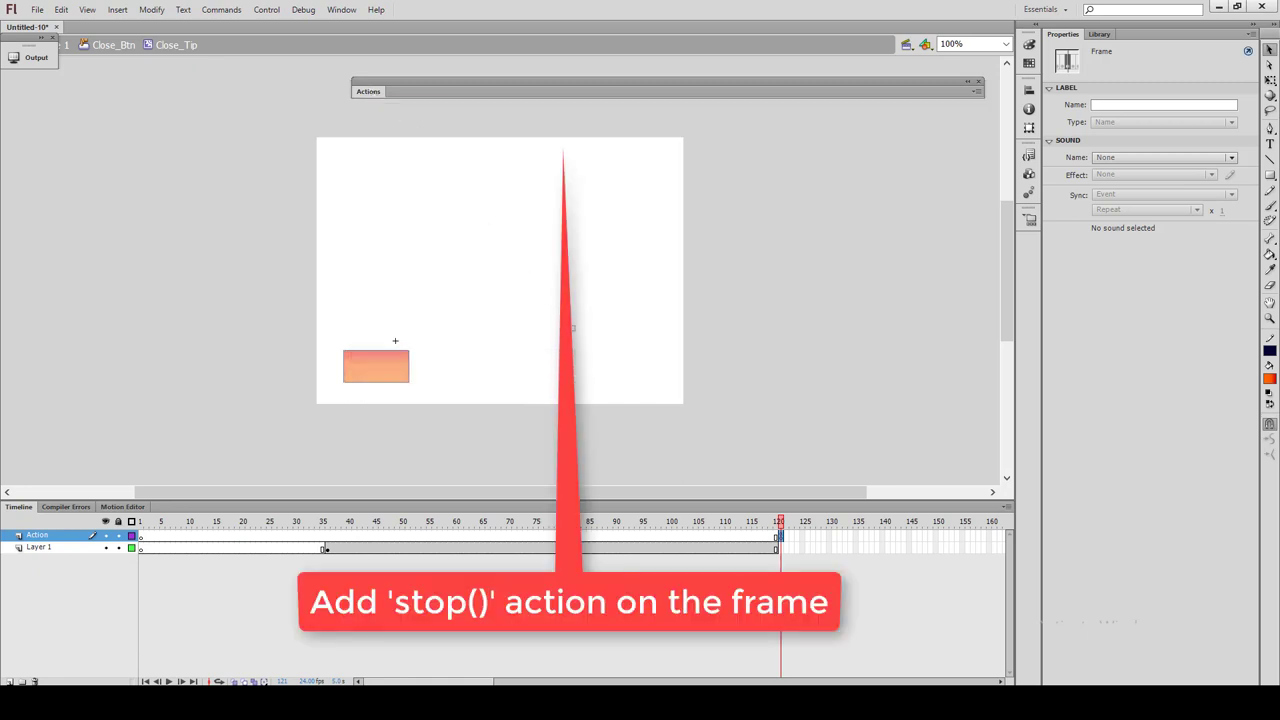
- Play back the Close_Tip timeline to check when the "Close" text appears and disappears
{"action": "left_click", "coordinate": [779, 530]}
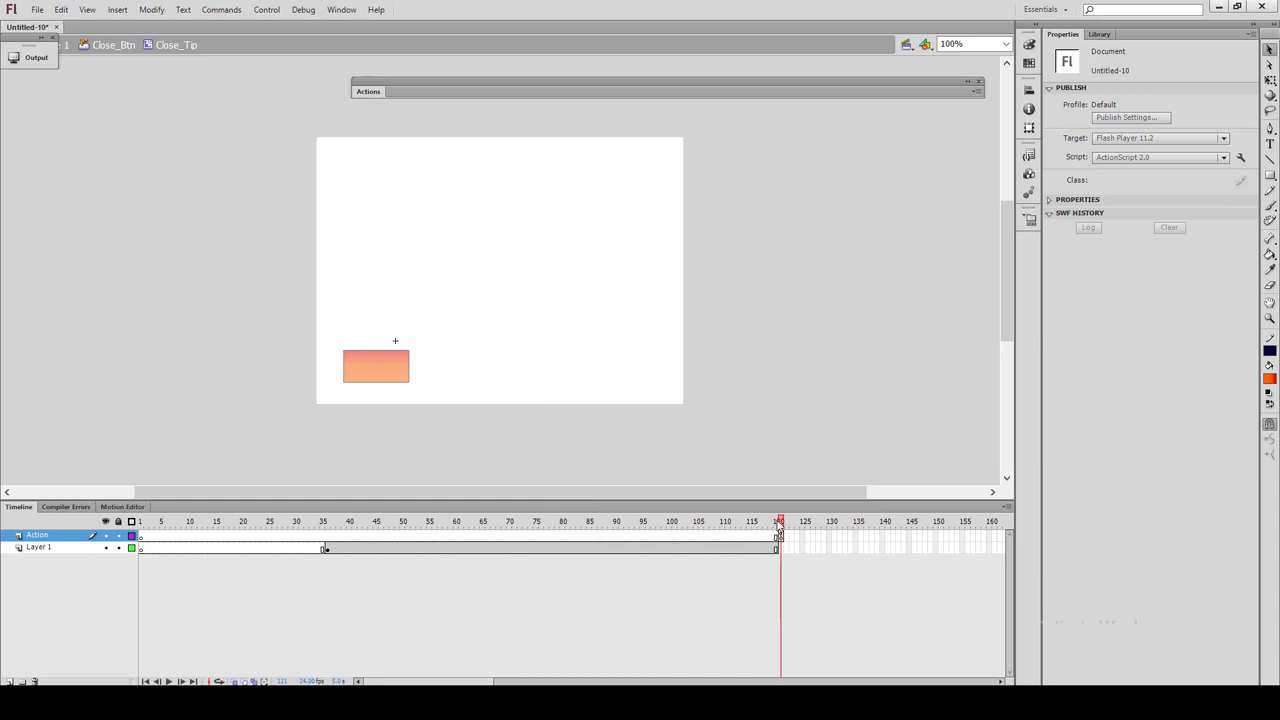
{"action": "key", "text": "Return"}
{"action": "left_click_drag", "start_coordinate": [779, 535], "coordinate": [405, 136]}
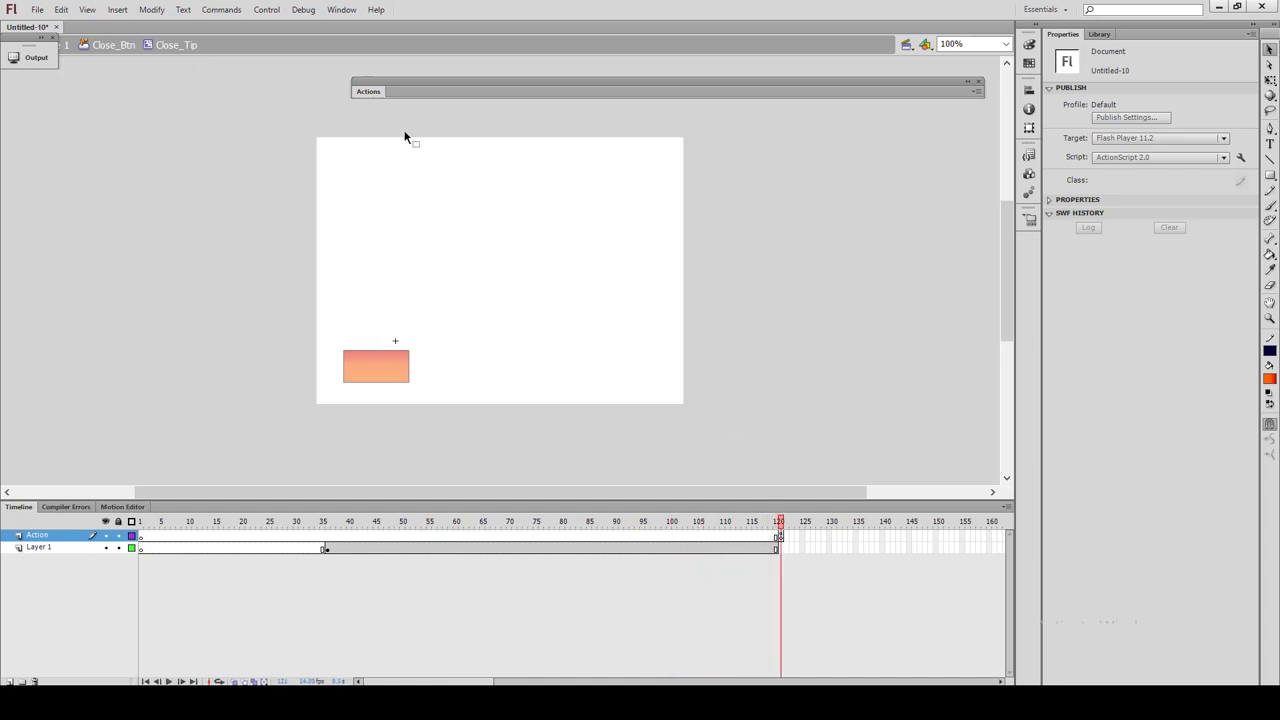
- Return to the main scene and test the movie, pointing at the button to check its delayed "Close" tooltip
{"action": "left_click", "coordinate": [122, 45]}
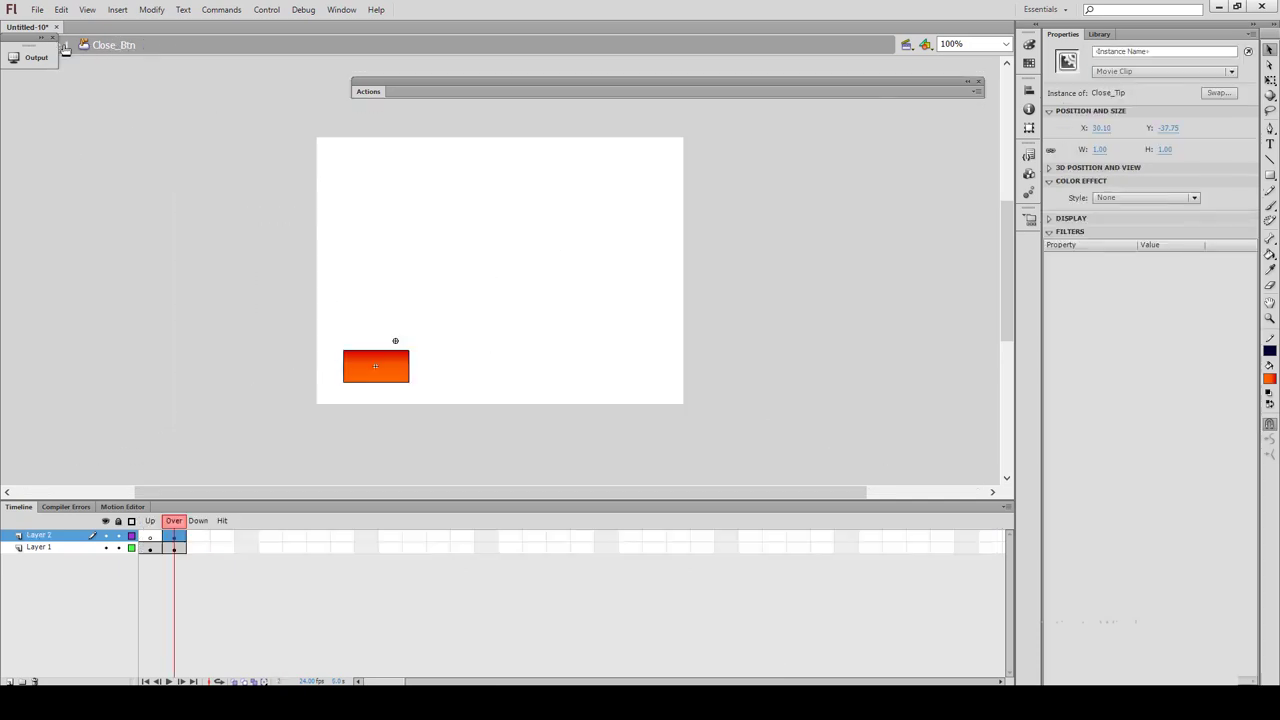
{"action": "left_click", "coordinate": [60, 45]}
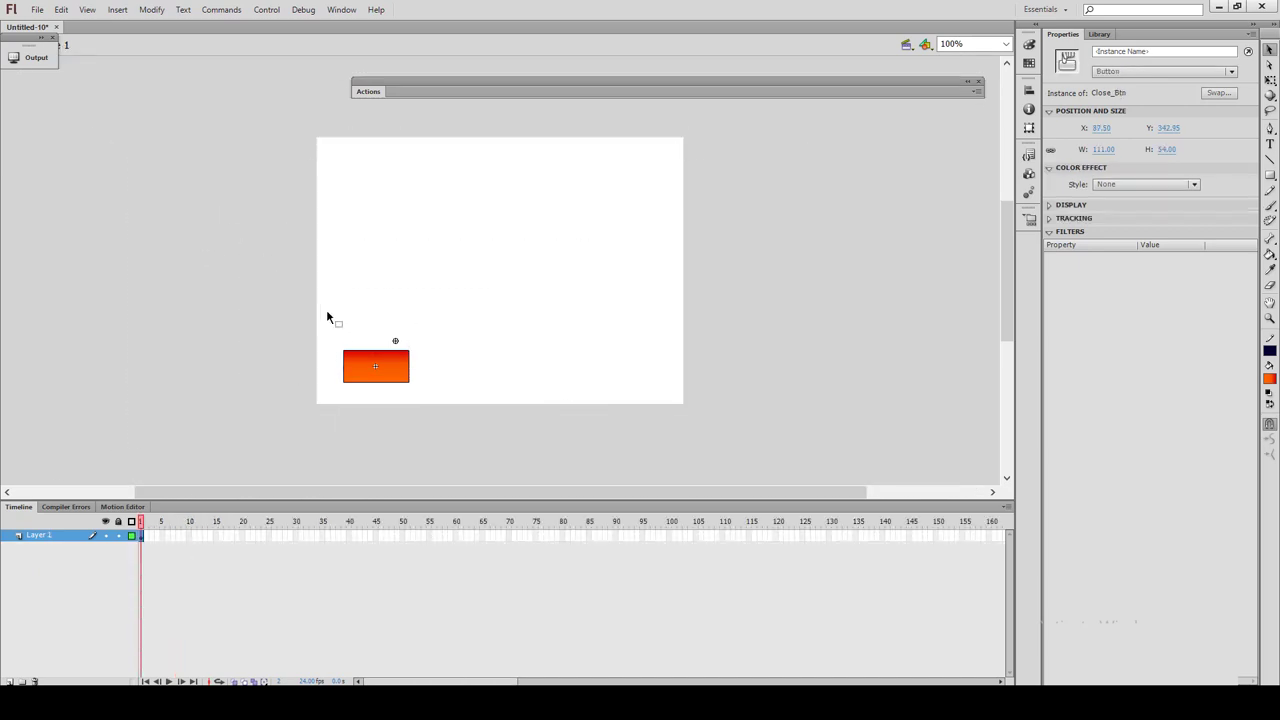
{"action": "key", "text": "ctrl+Return"}
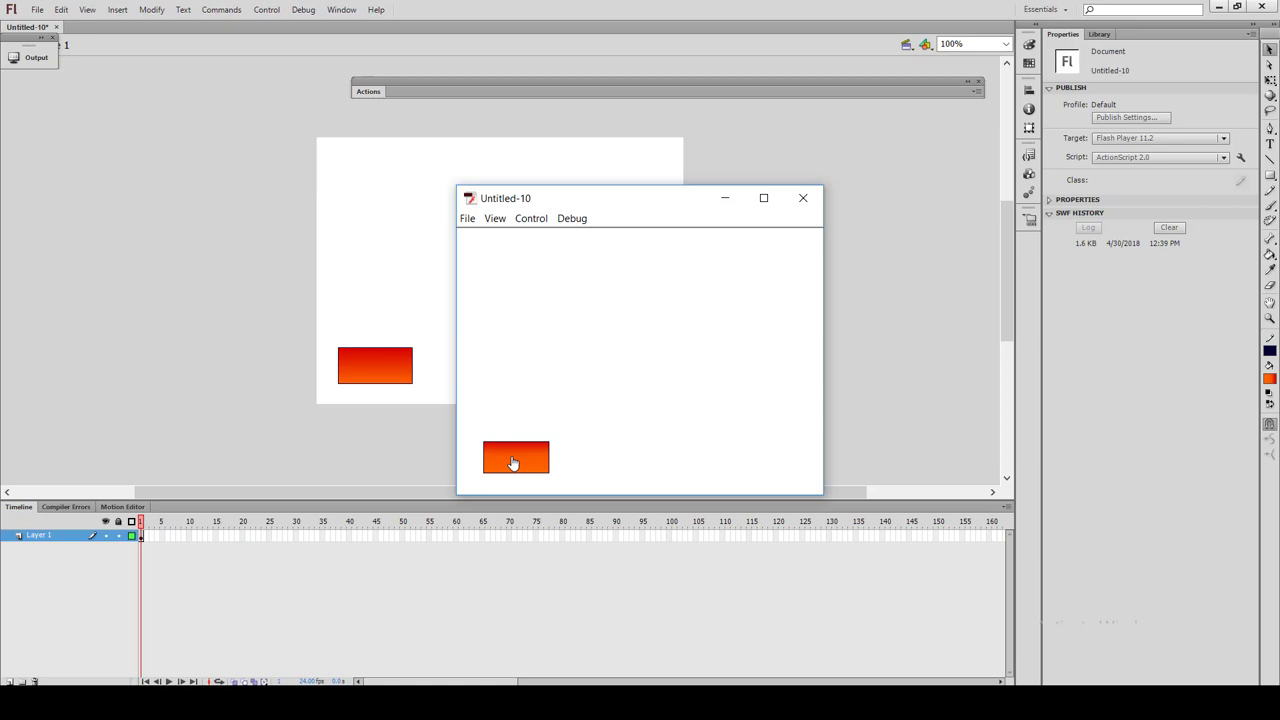
{"action": "left_click", "coordinate": [512, 462]}
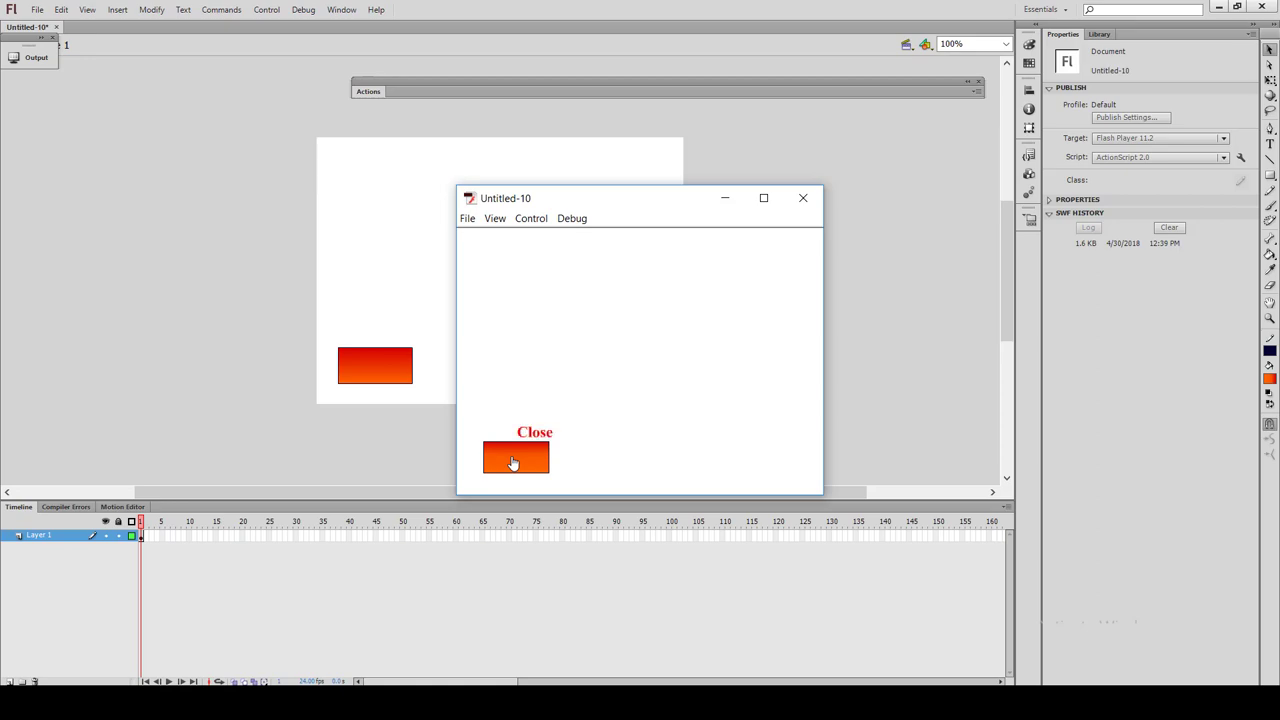